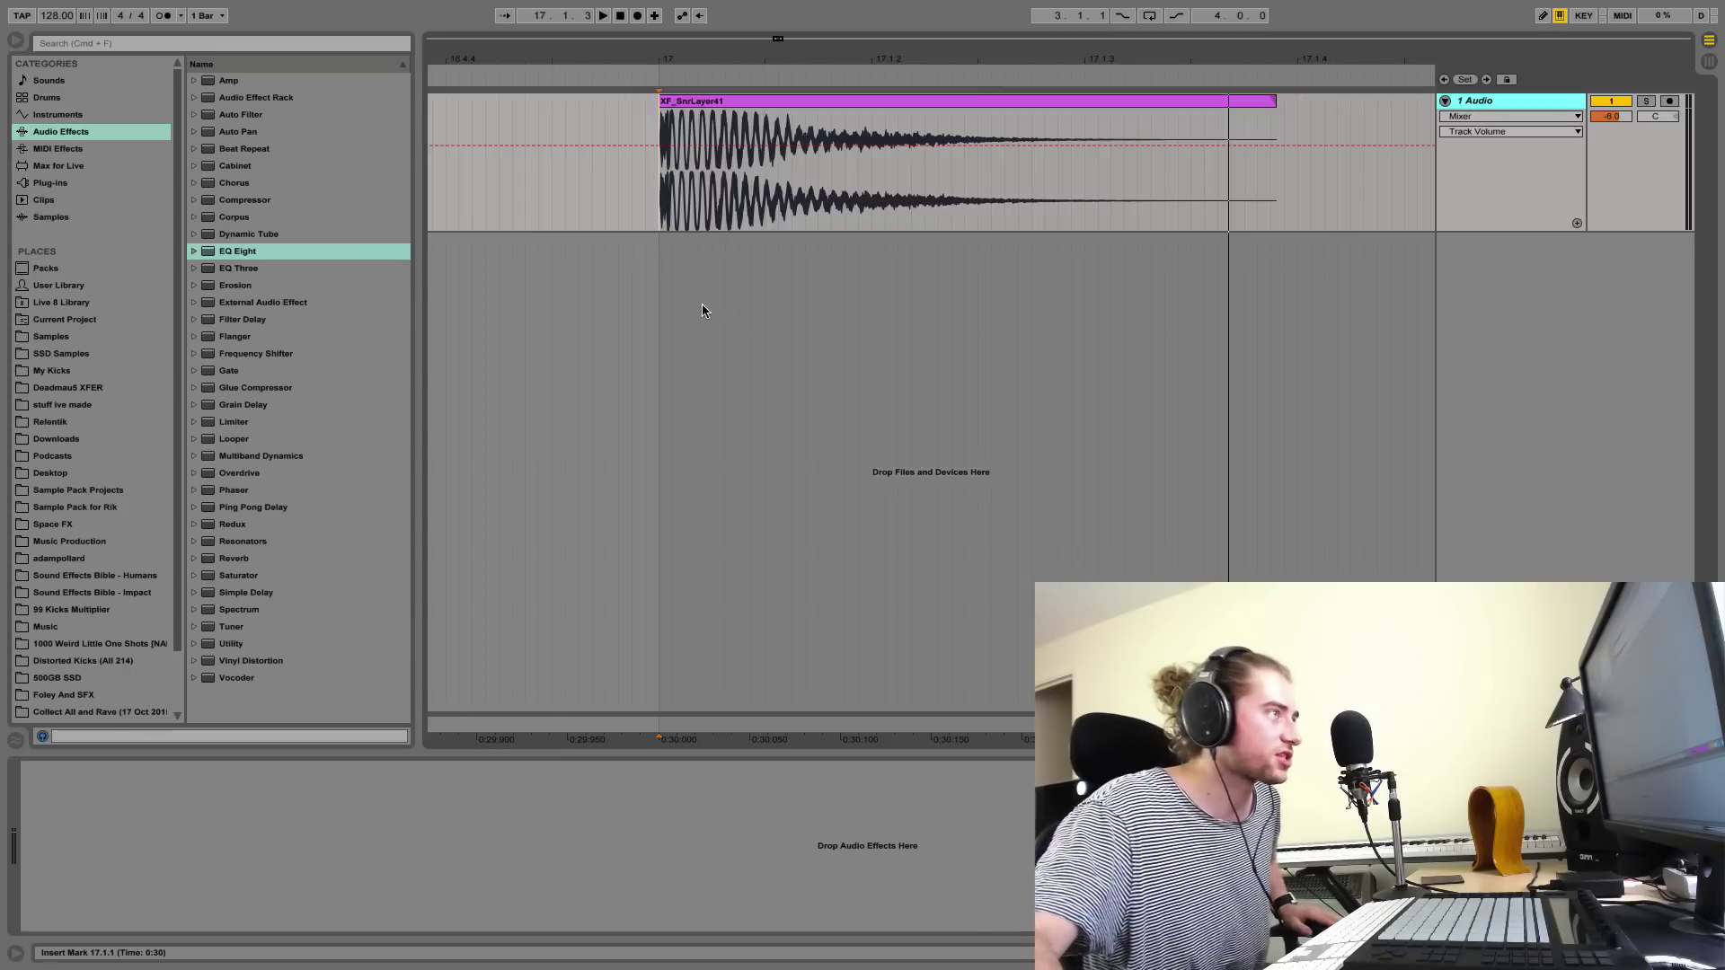
- Audition the snare clip, then duplicate the snare track with Cmd+D
key(space)
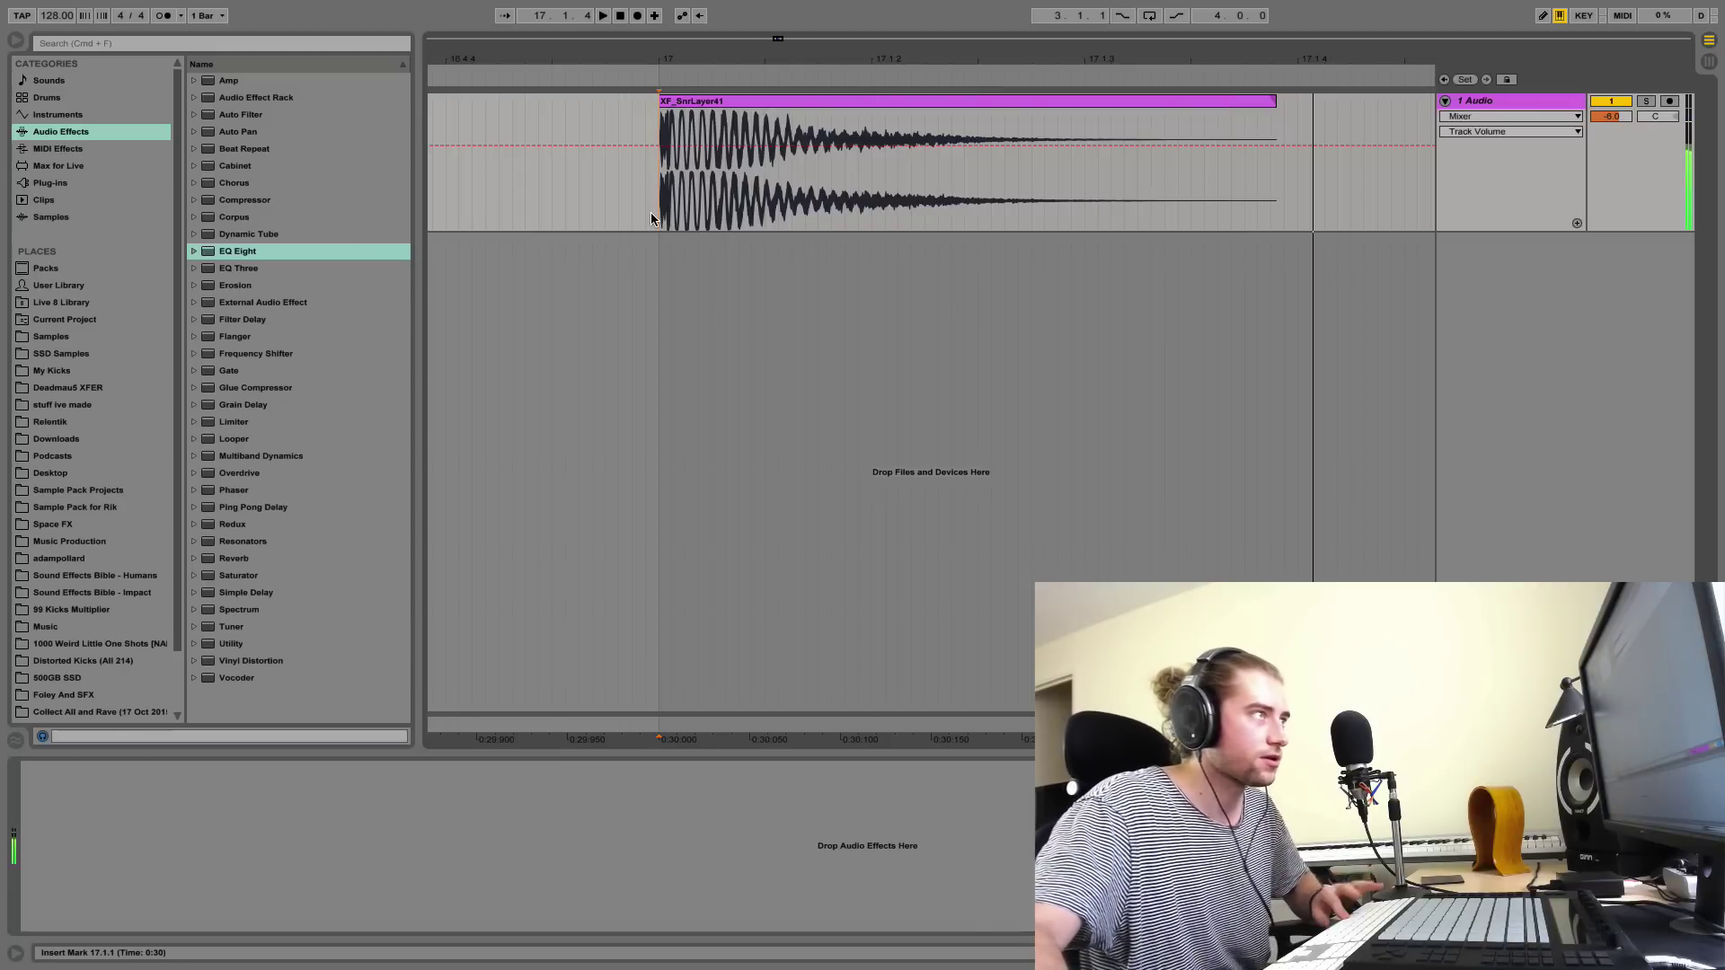
key(space)
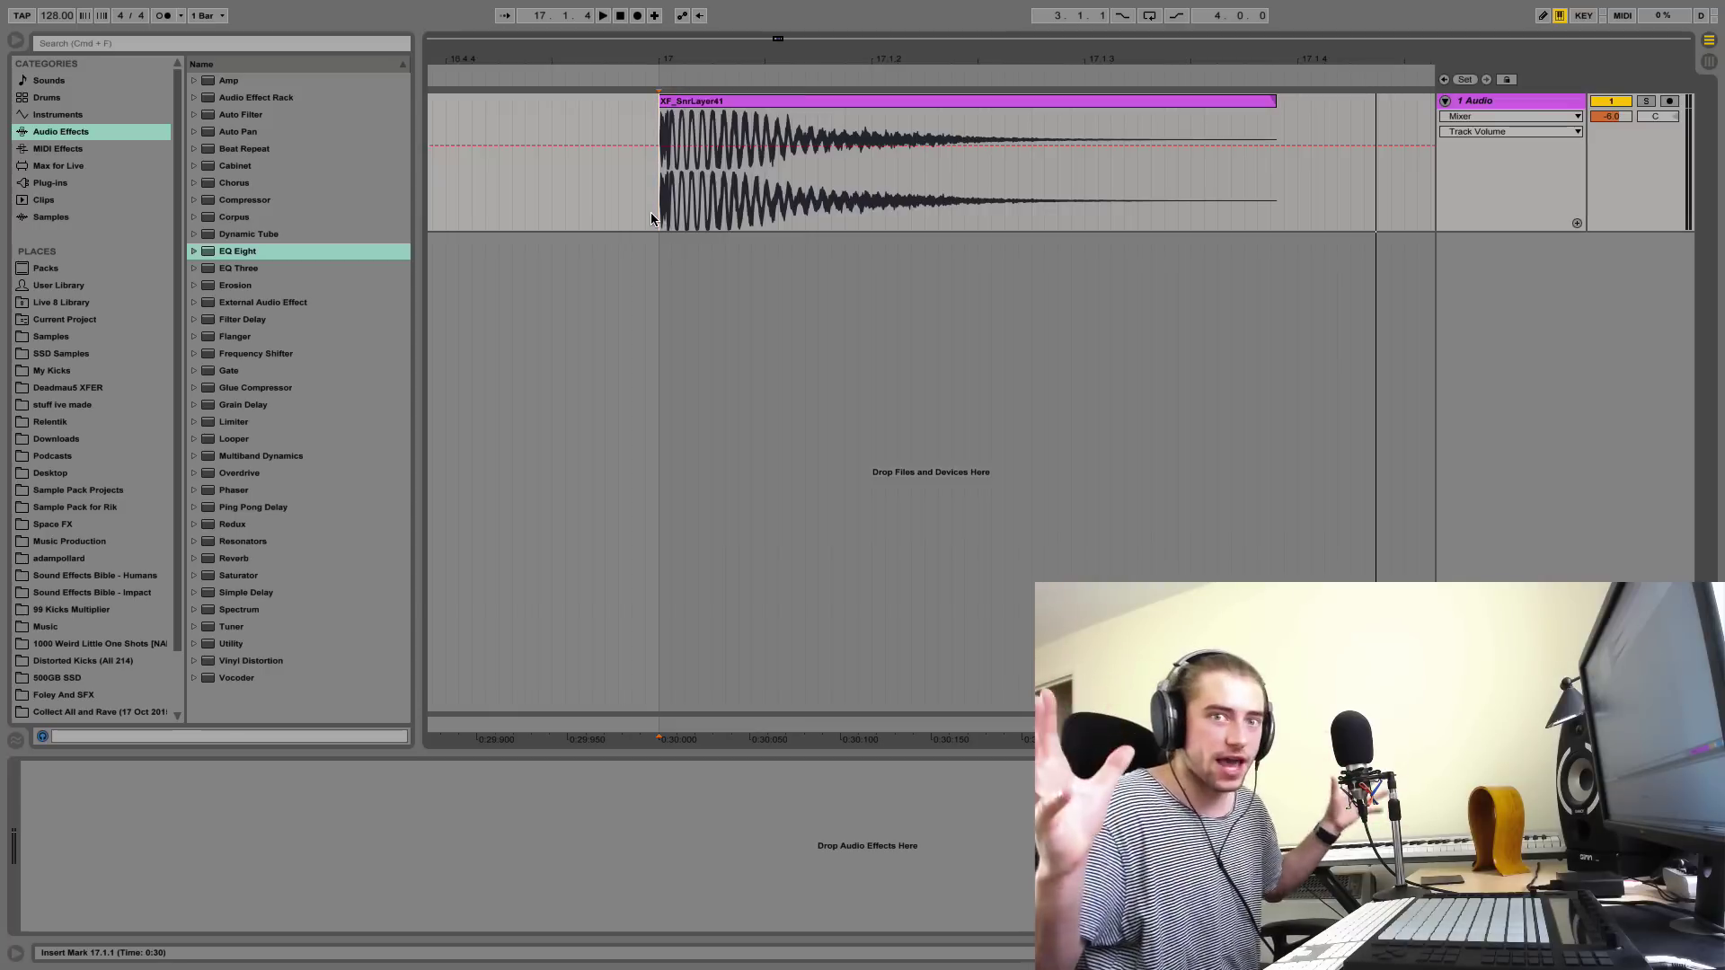
click(1513, 99)
key(super+d)
- Colour the original snare track and its clip yellow
right_click(1504, 108)
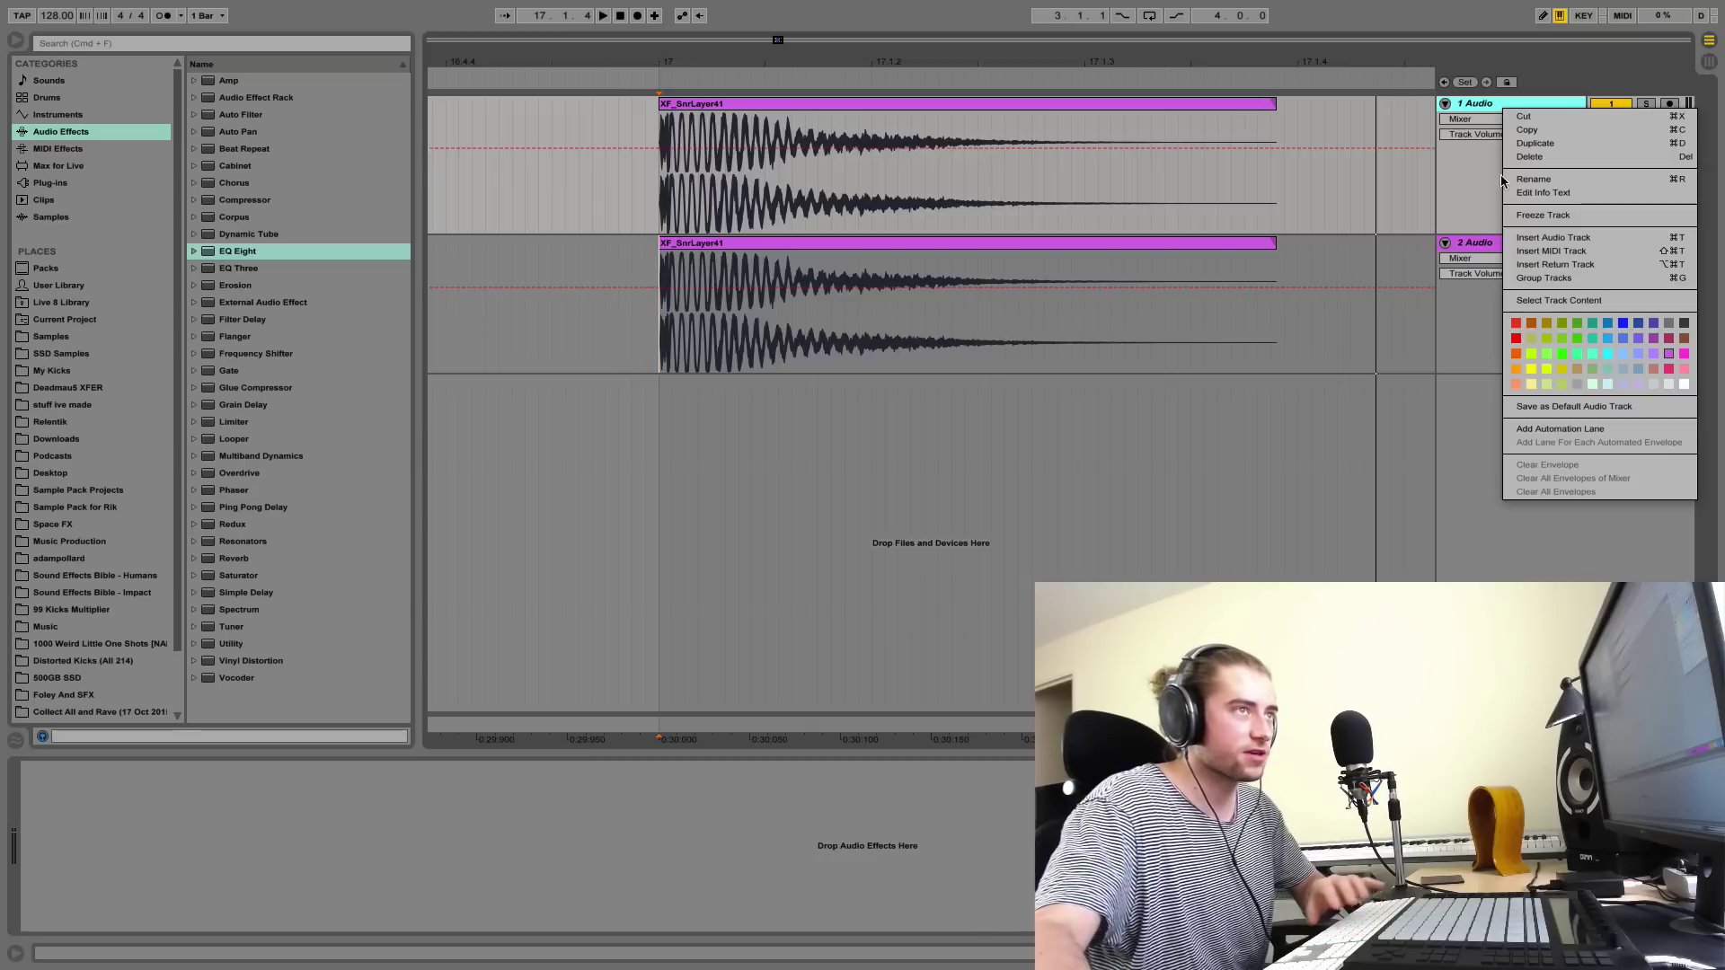
click(1532, 368)
right_click(1213, 102)
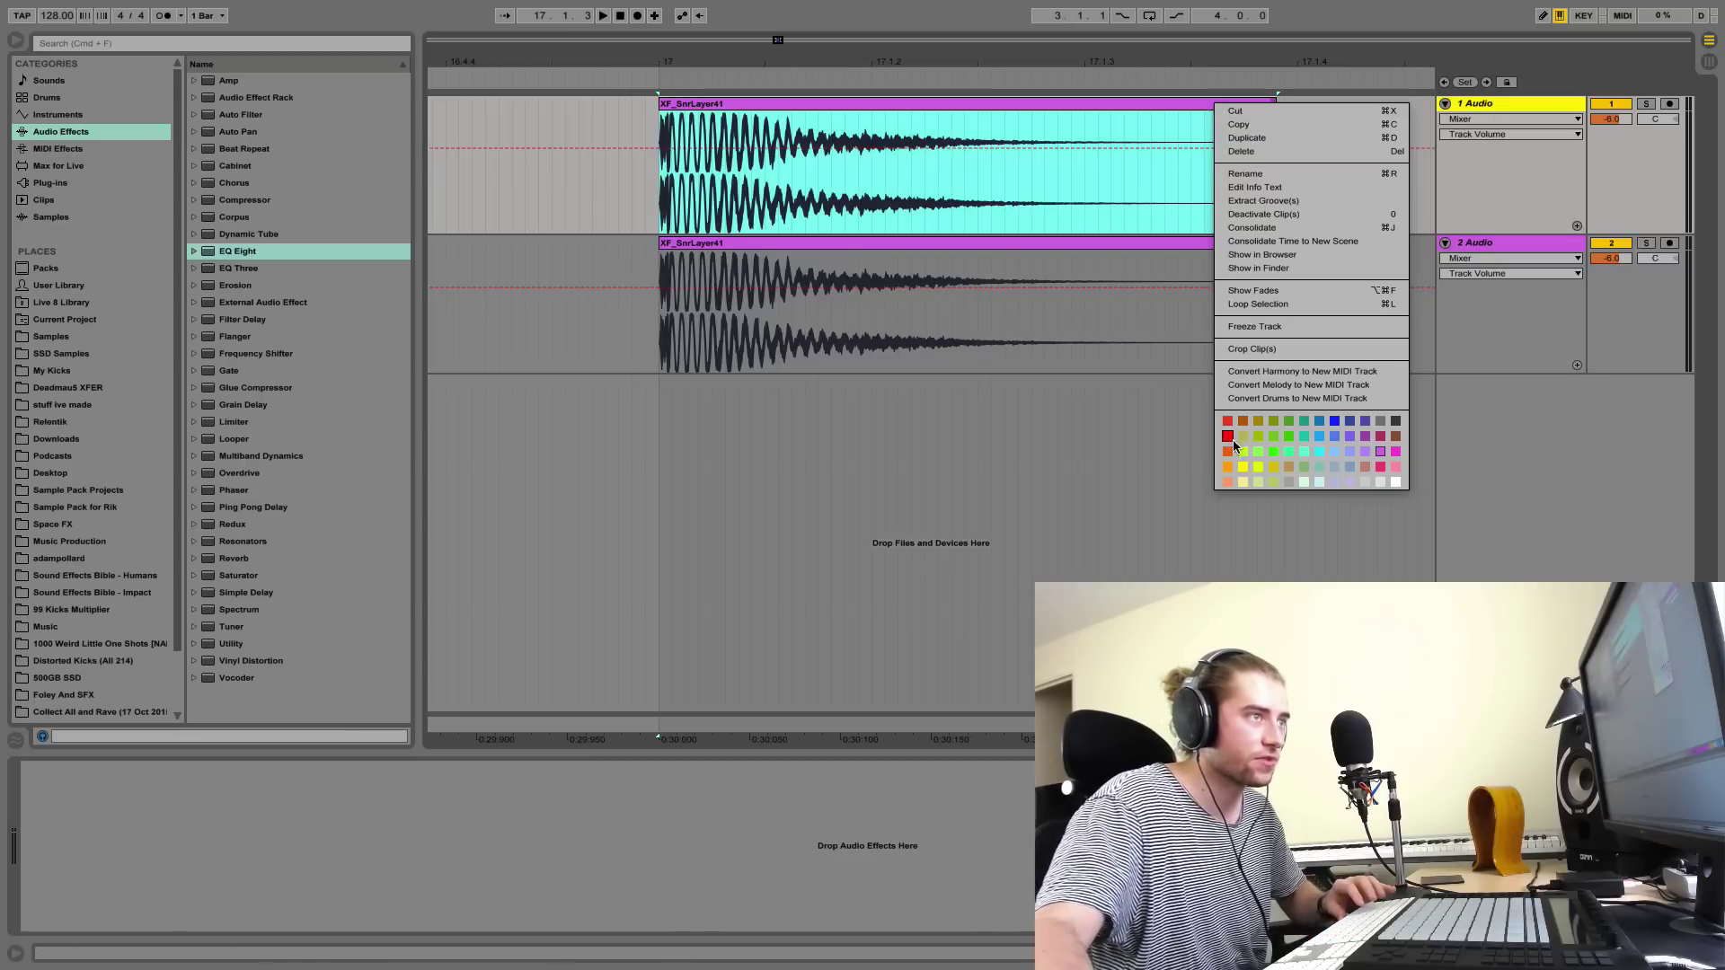
click(1244, 467)
- Rename the original track ORIGINAL DON and switch it off
click(1480, 103)
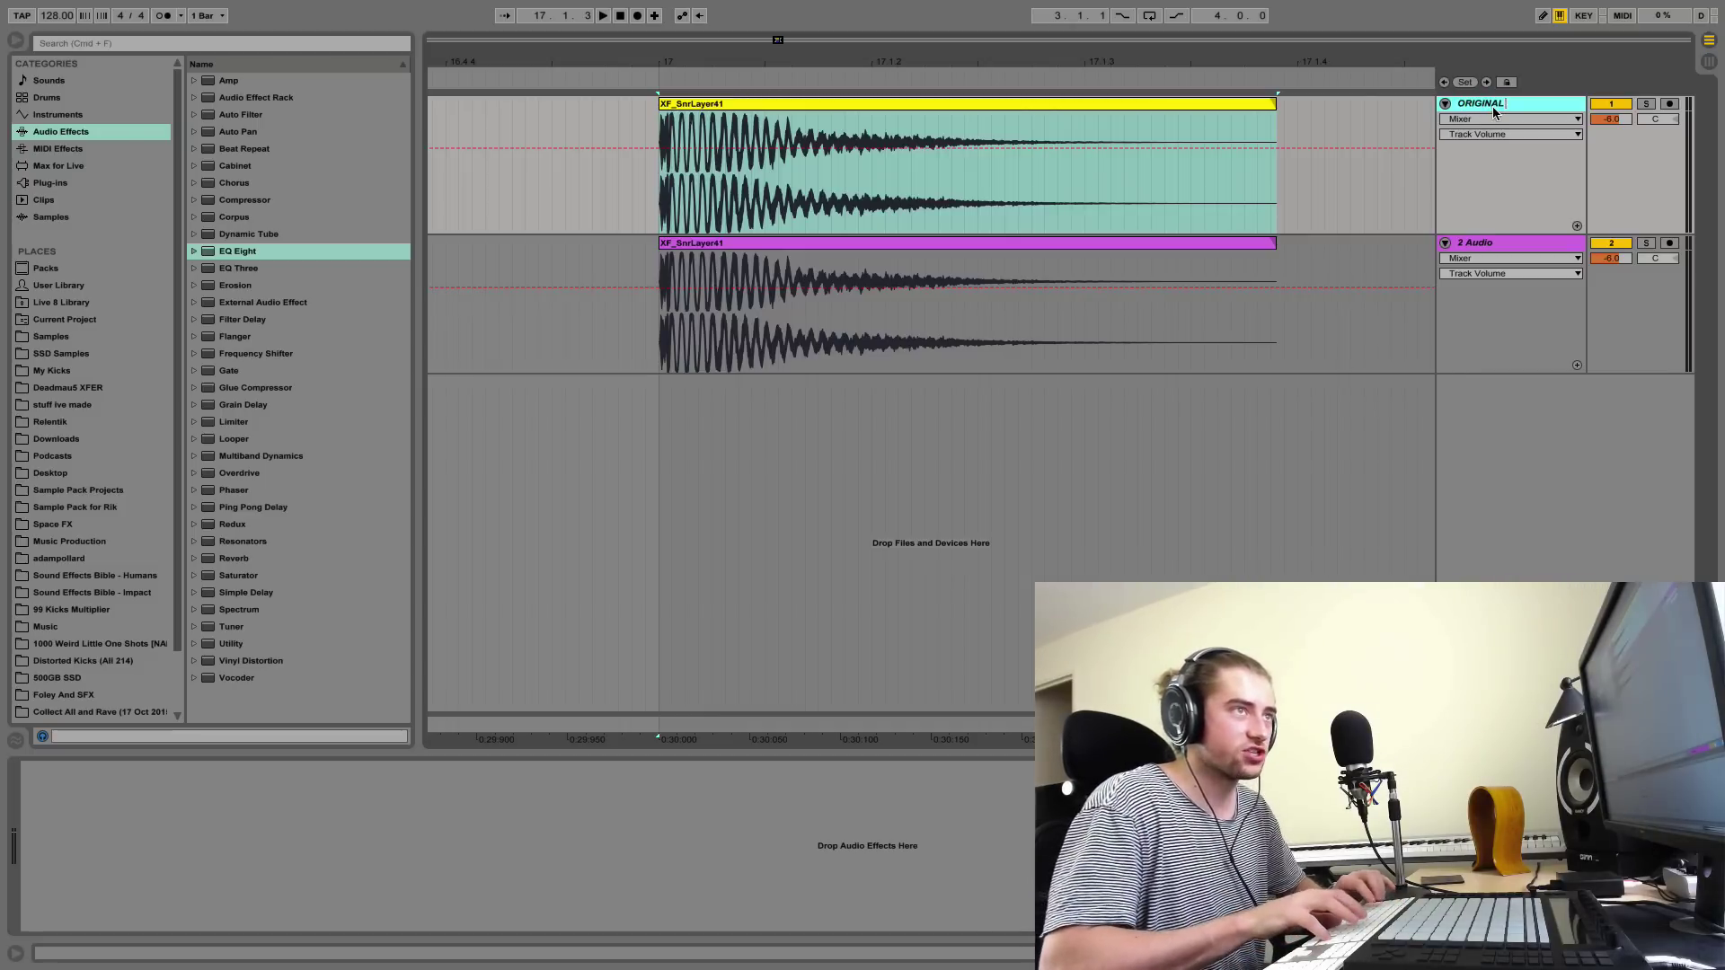
click(1486, 245)
click(1627, 103)
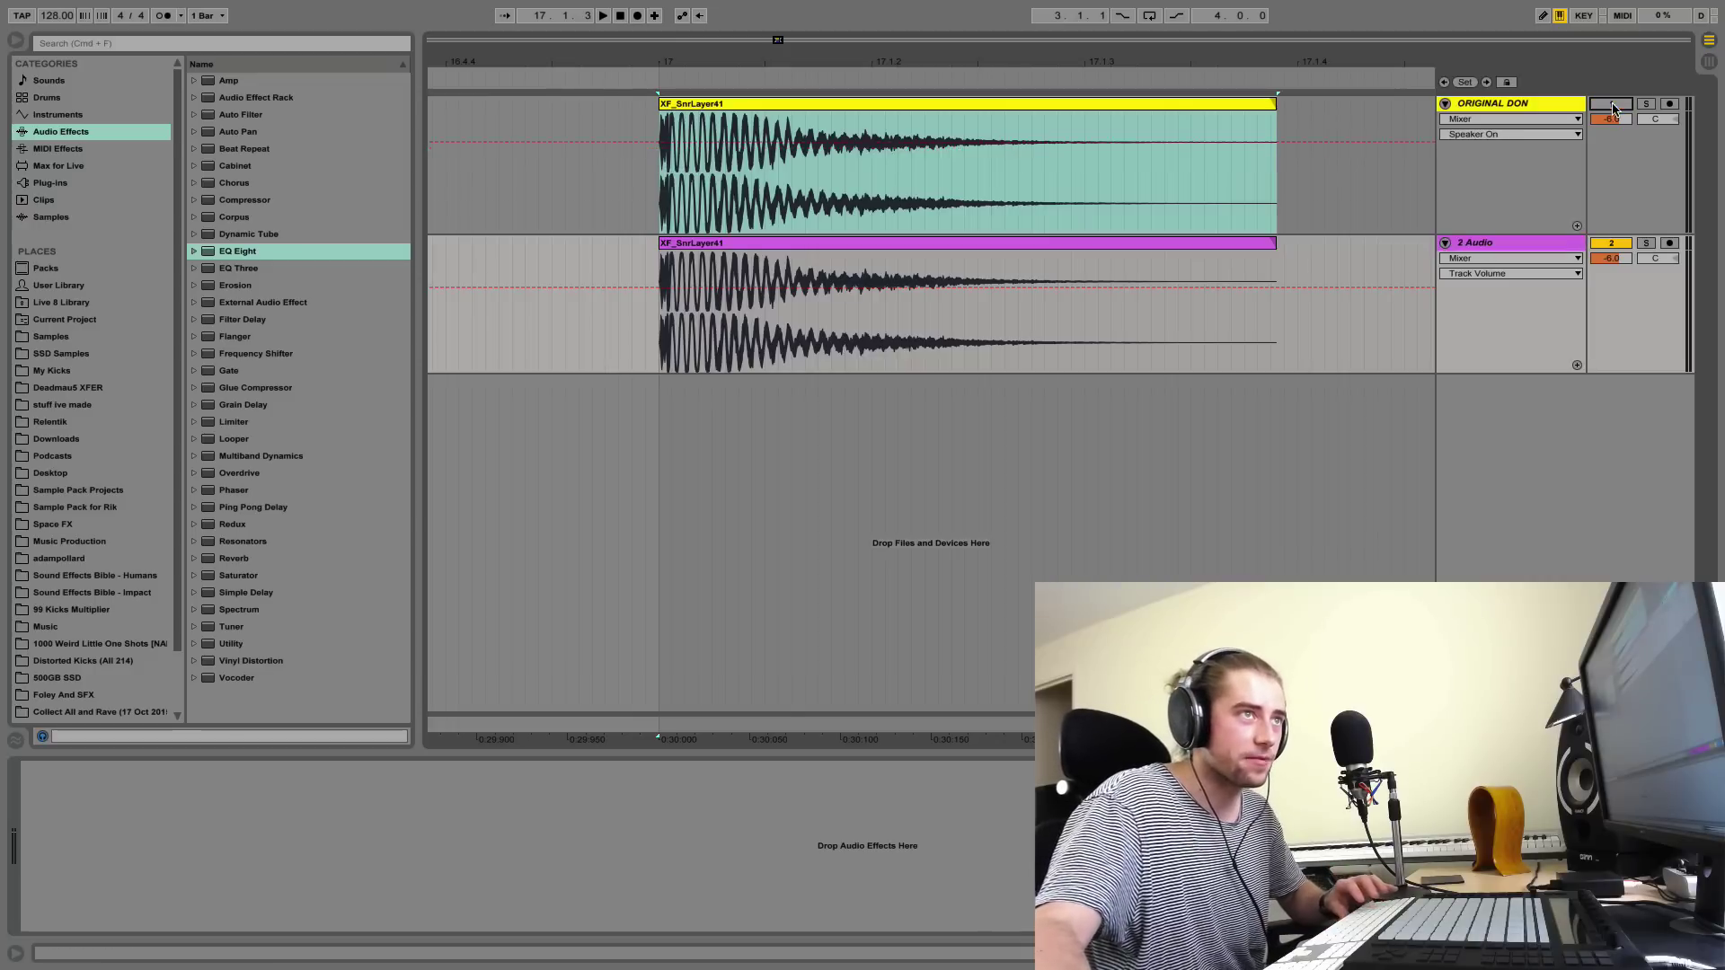
- Add an EQ Eight to the duplicate snare track and expand its large display
click(667, 275)
key(space)
key(space)
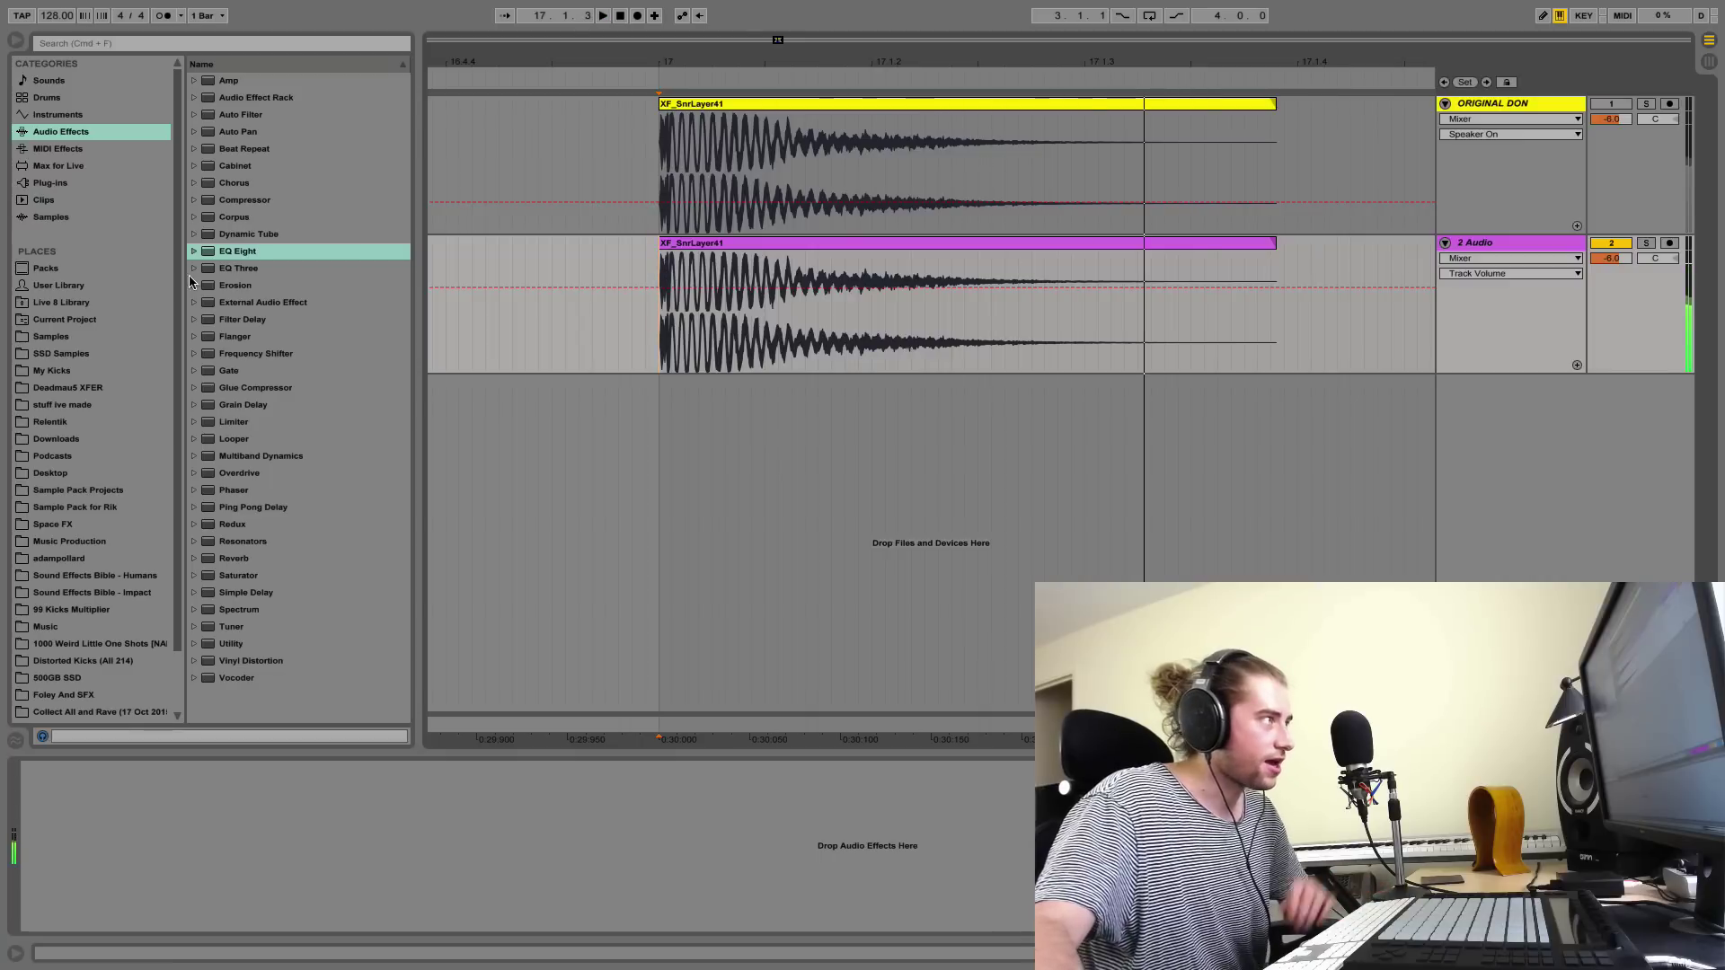
drag(238, 251, 213, 805)
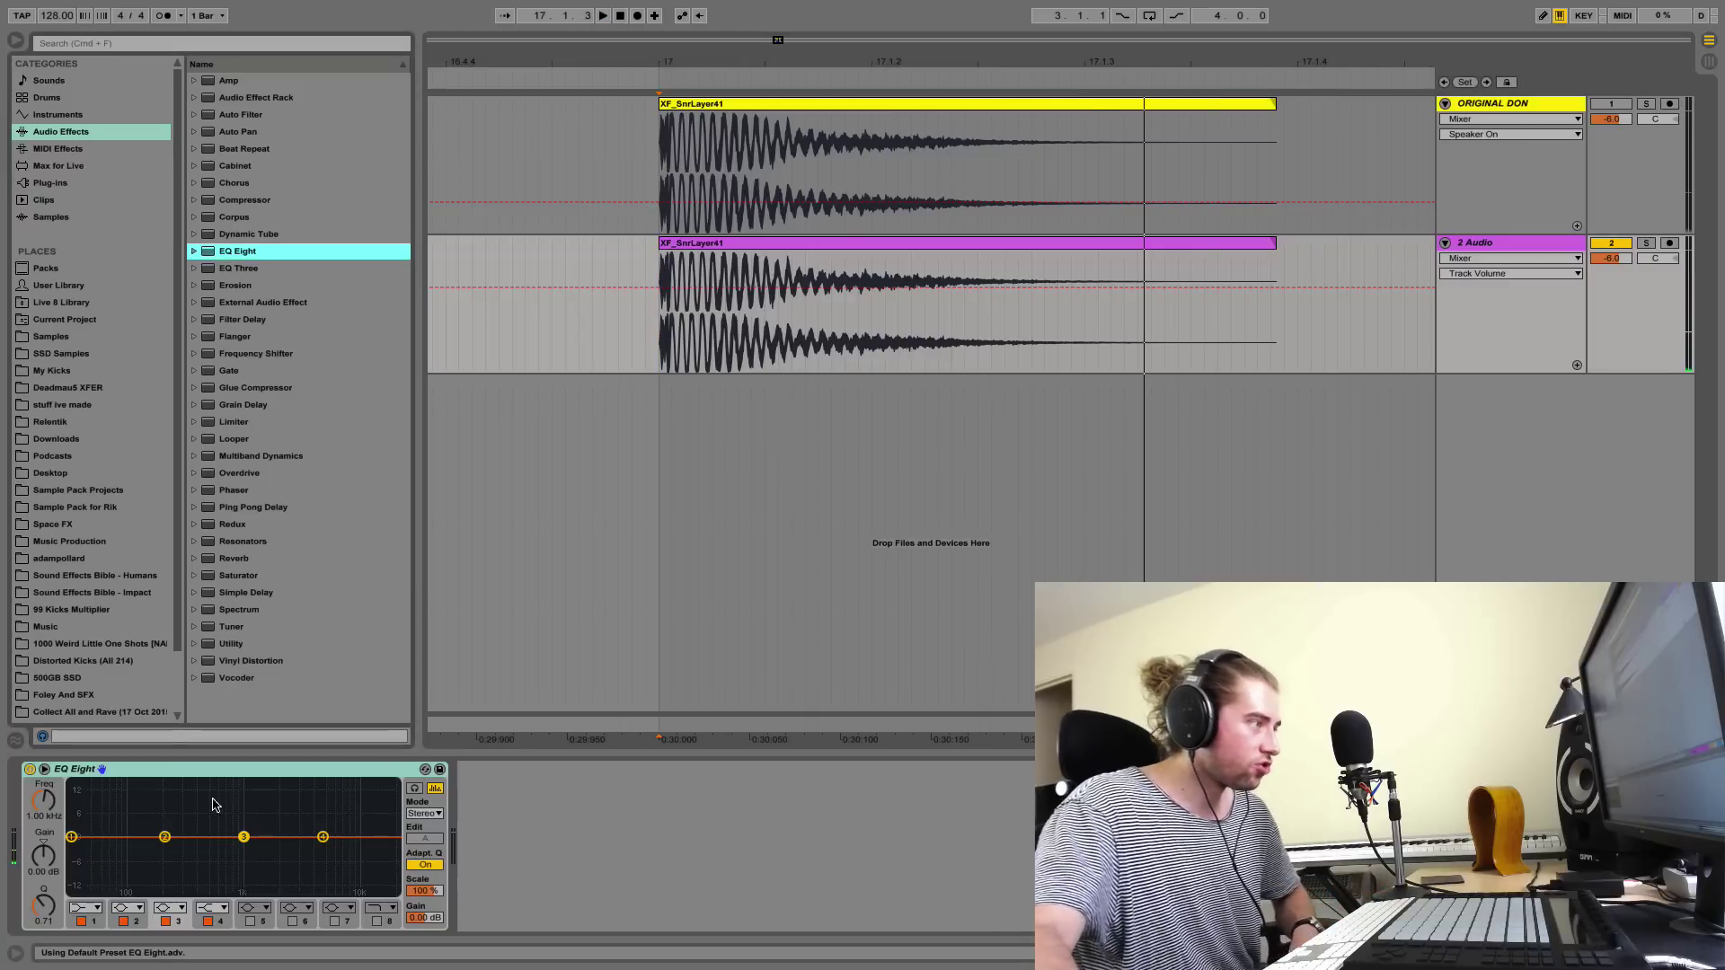
click(45, 770)
key(space)
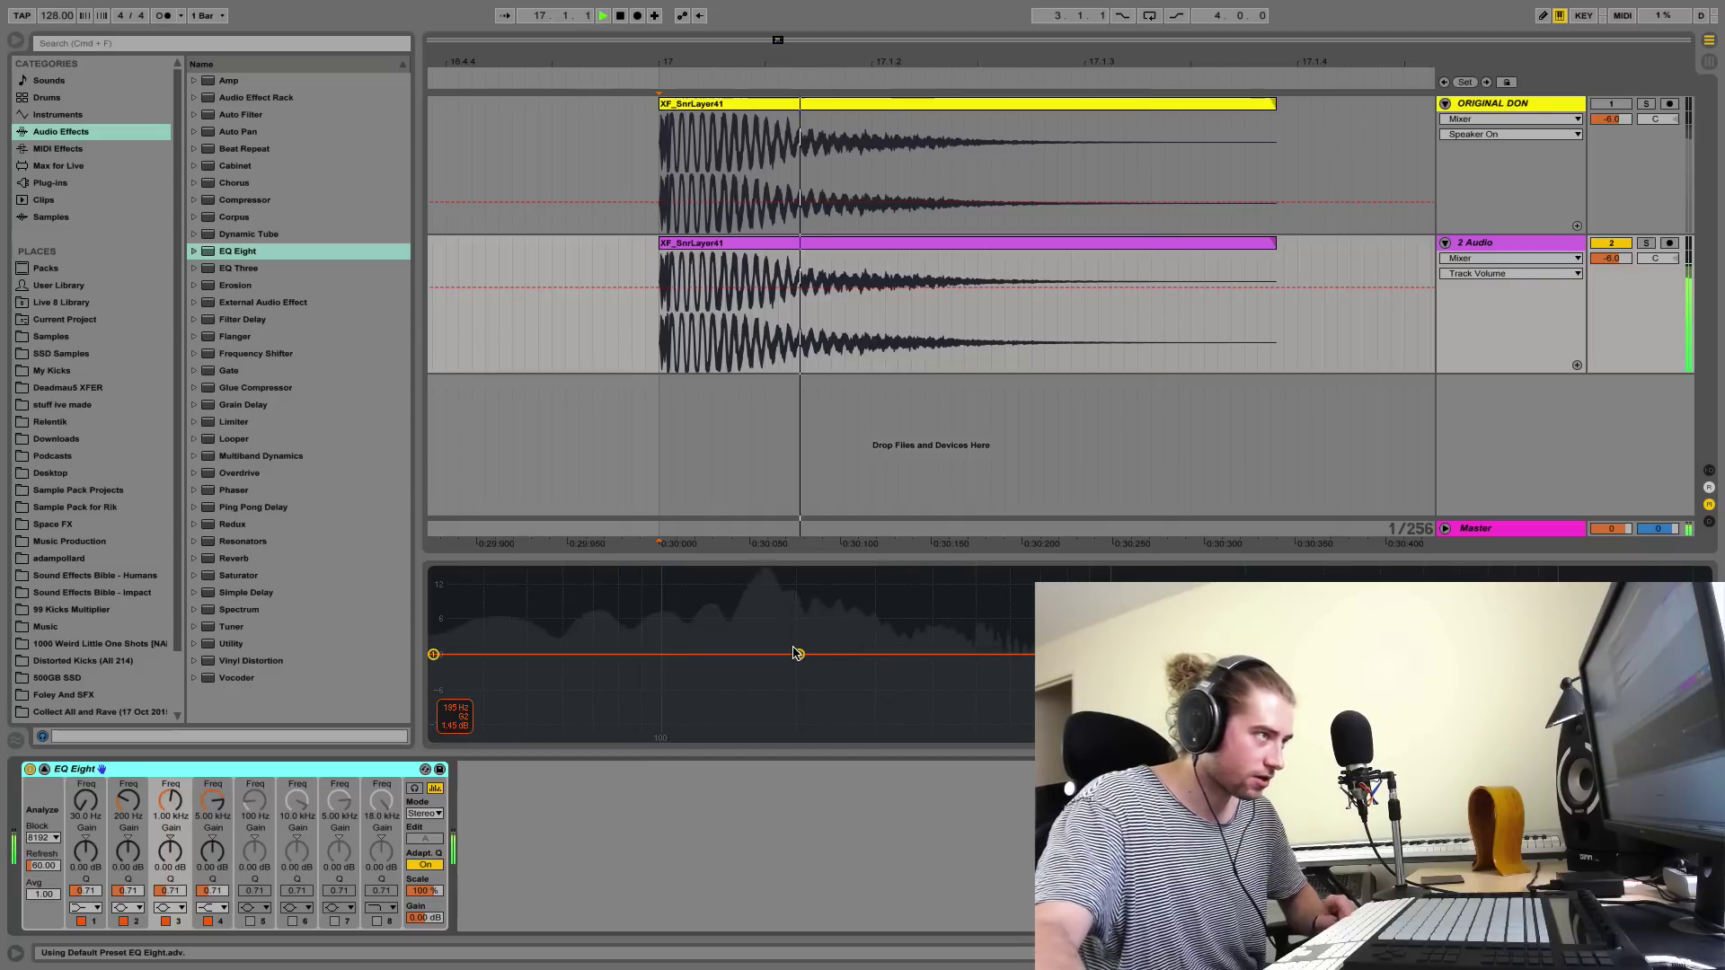
key(space)
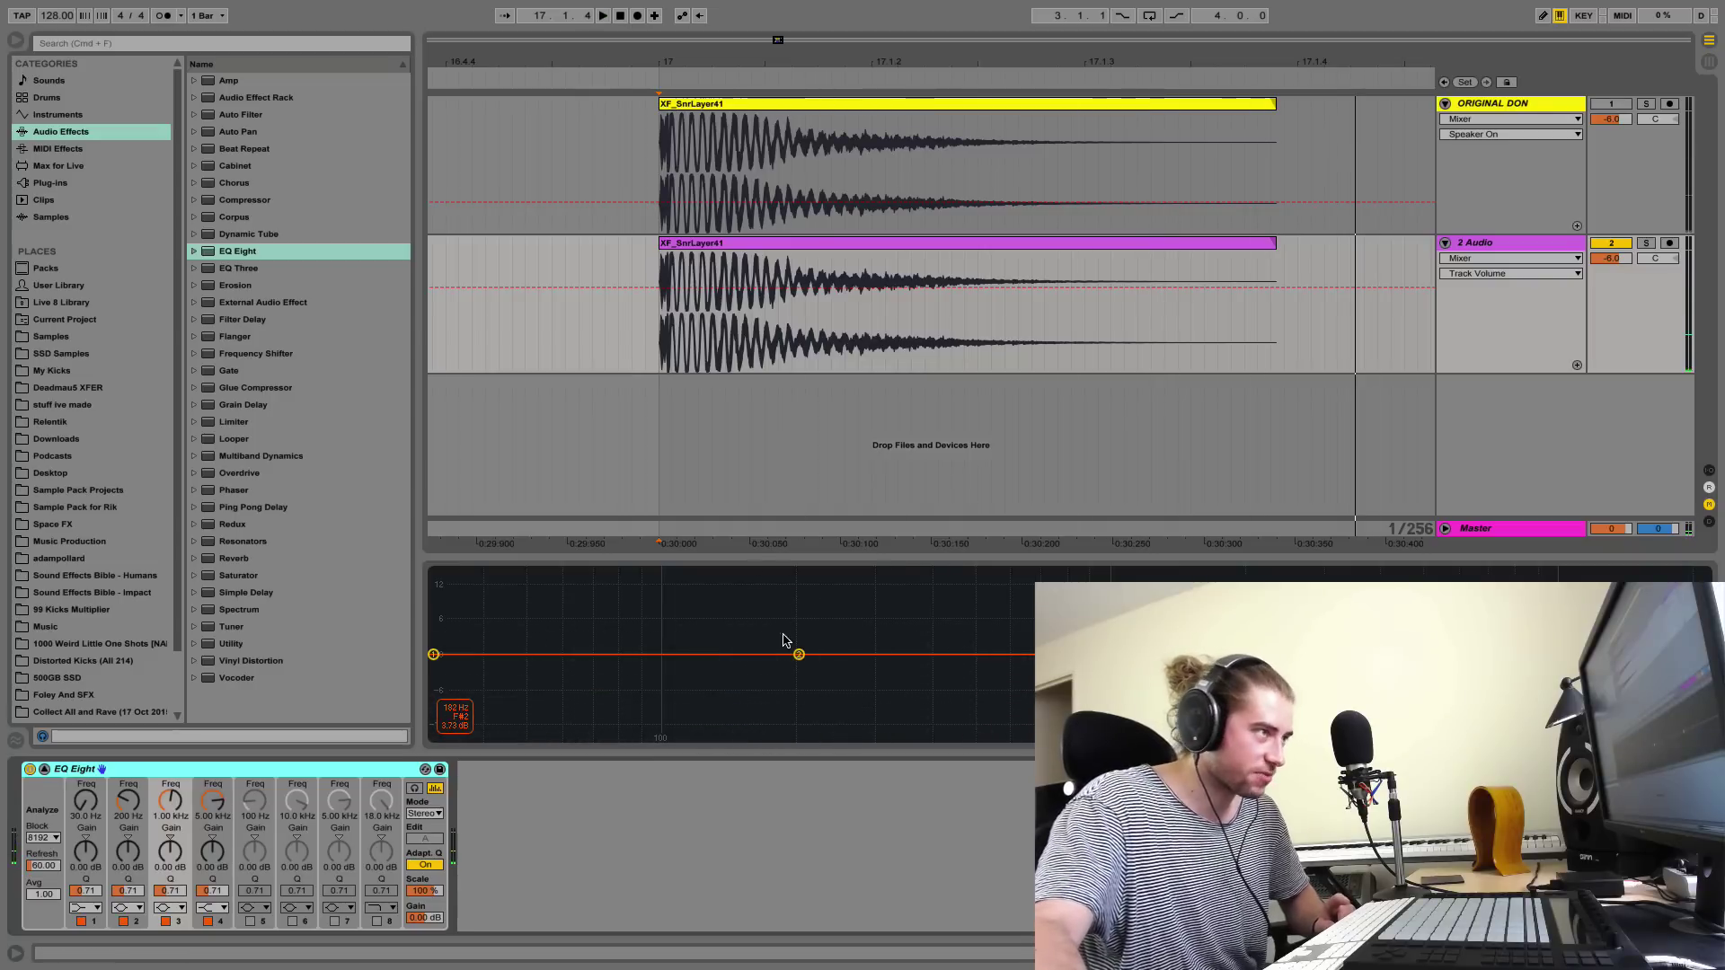
- Shape band 2 into a narrow bell near 166 Hz, about +4.57 dB, Q 3.28, while looping
key(space)
drag(803, 660, 767, 630)
key(space)
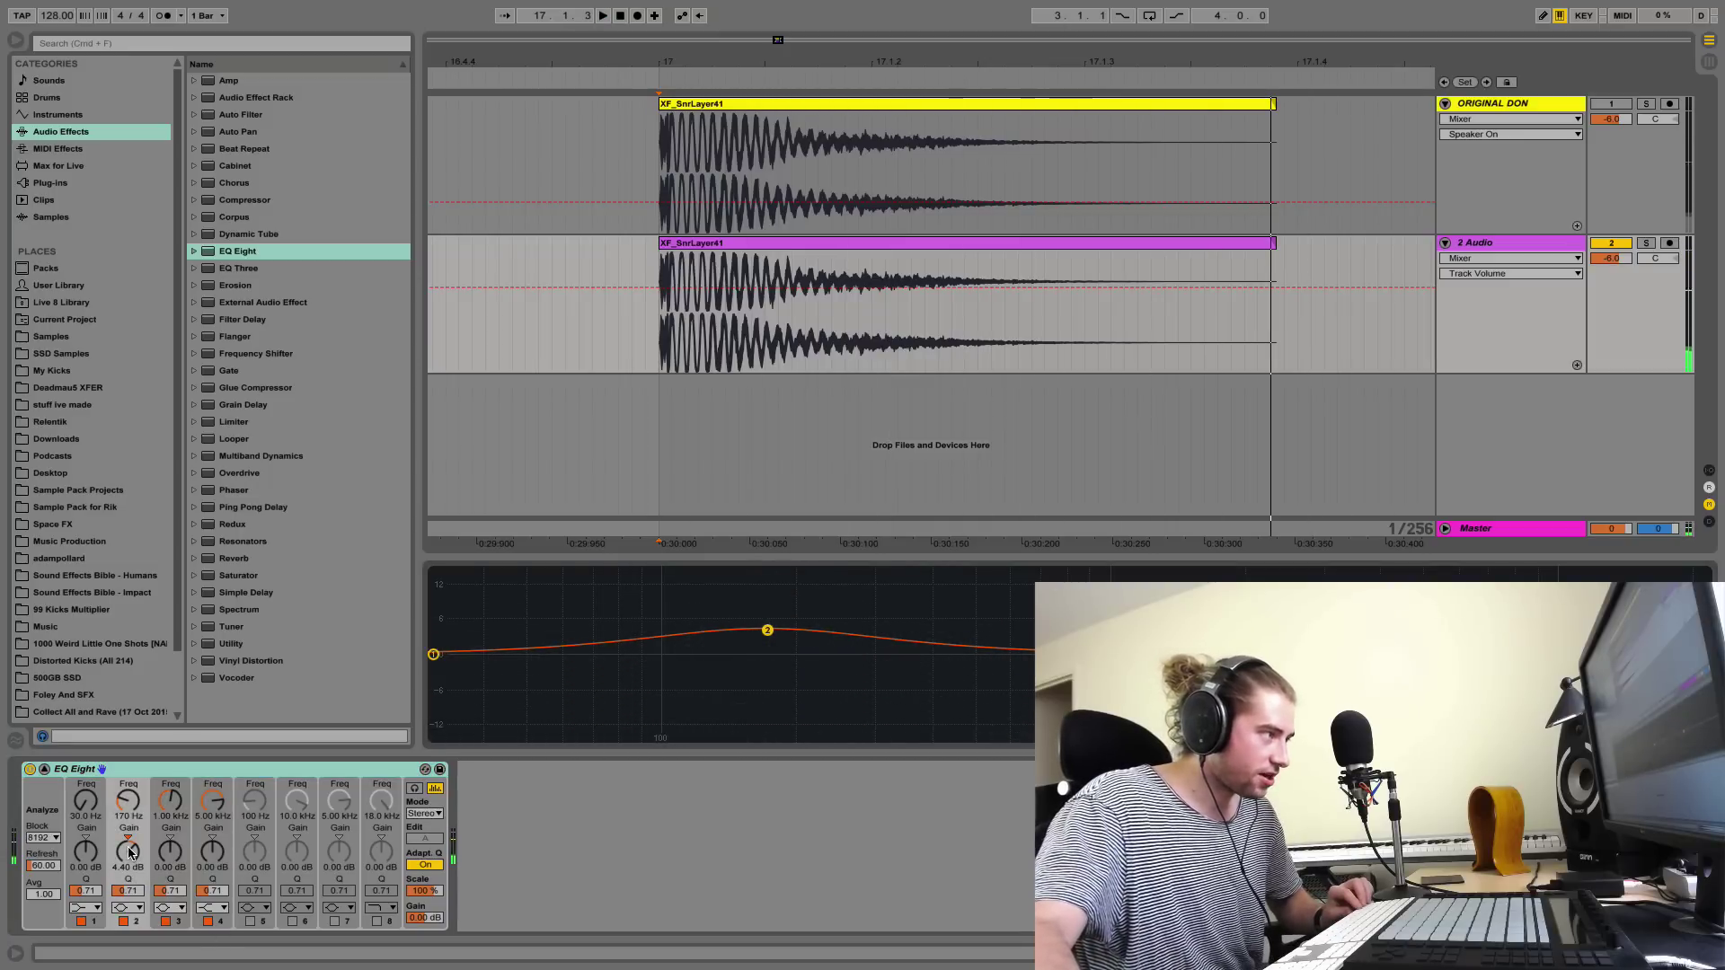
mouse_move(128, 852)
mouse_down()
mouse_move(131, 835)
mouse_move(133, 884)
mouse_move(133, 859)
mouse_up()
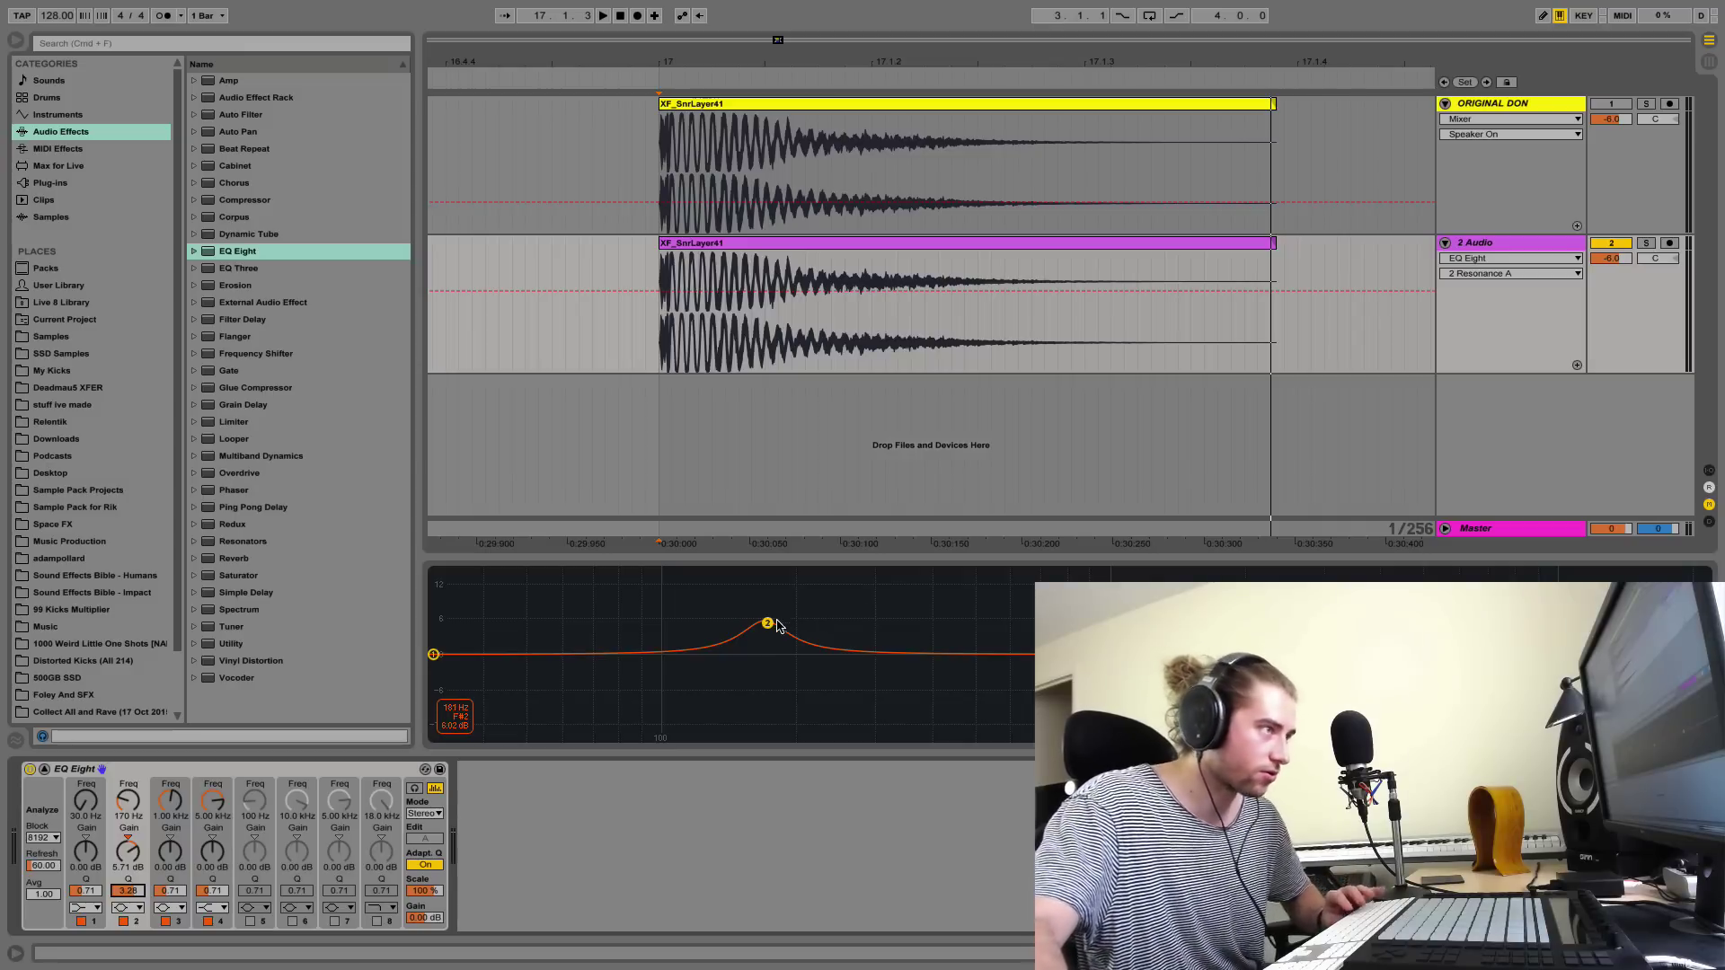
key(space)
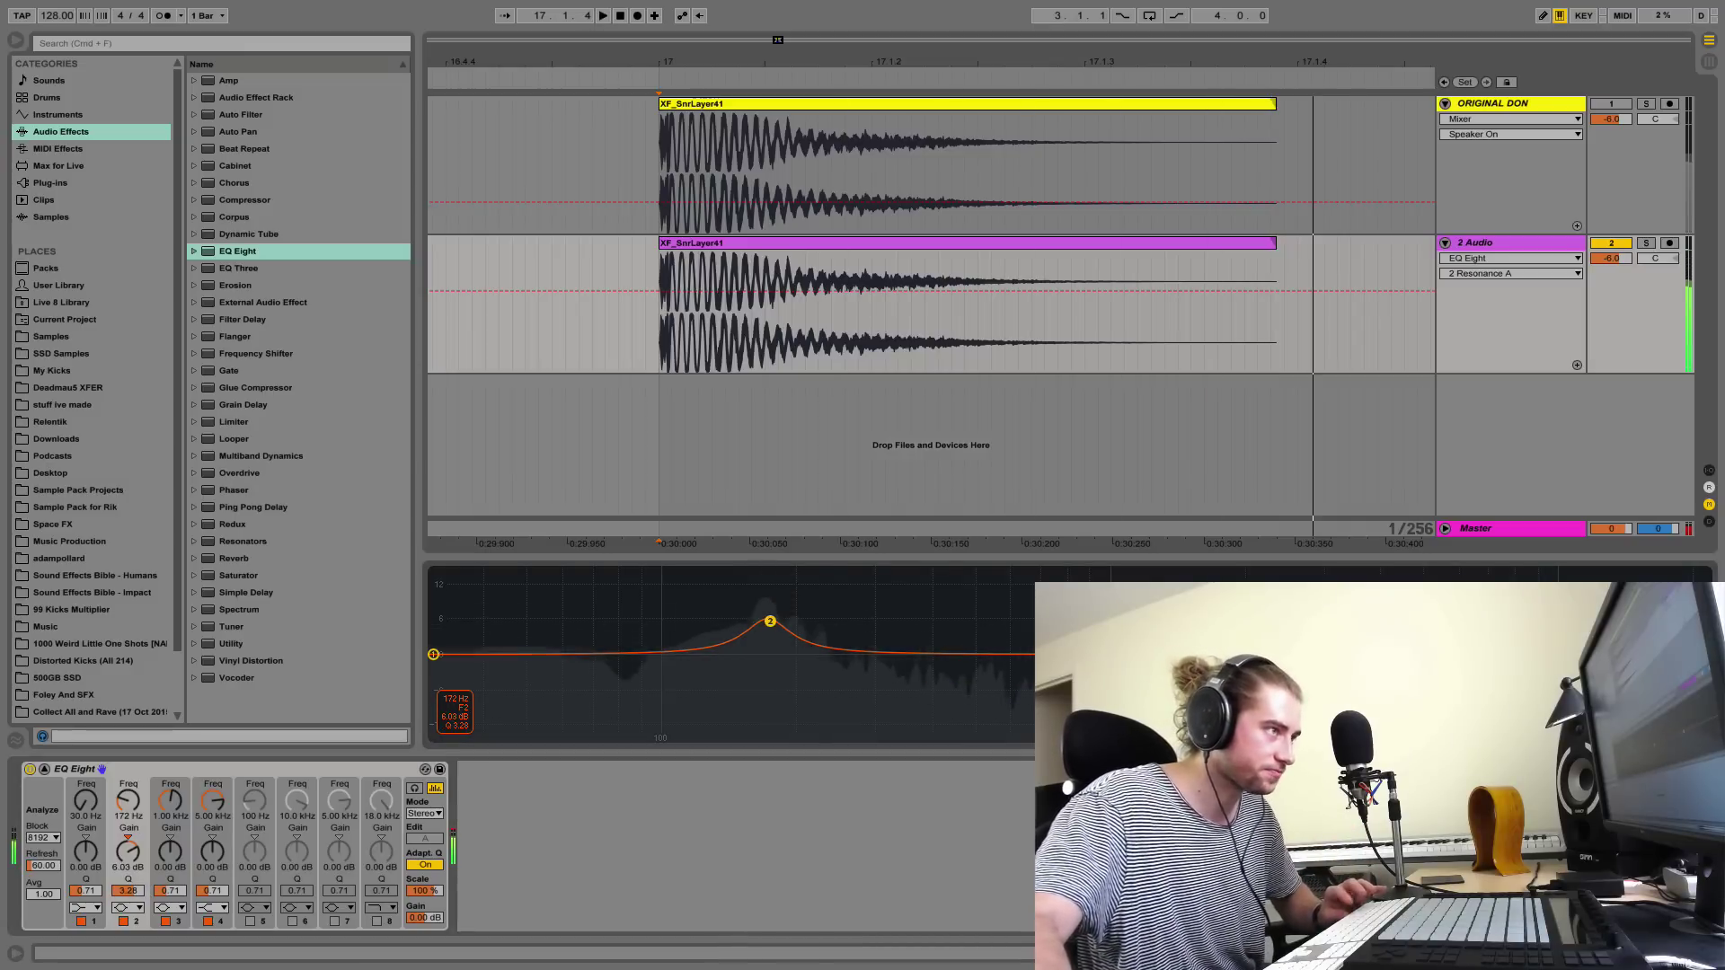
mouse_move(770, 627)
mouse_down()
mouse_move(765, 590)
mouse_move(768, 635)
mouse_up()
key(space)
key(space)
key(space)
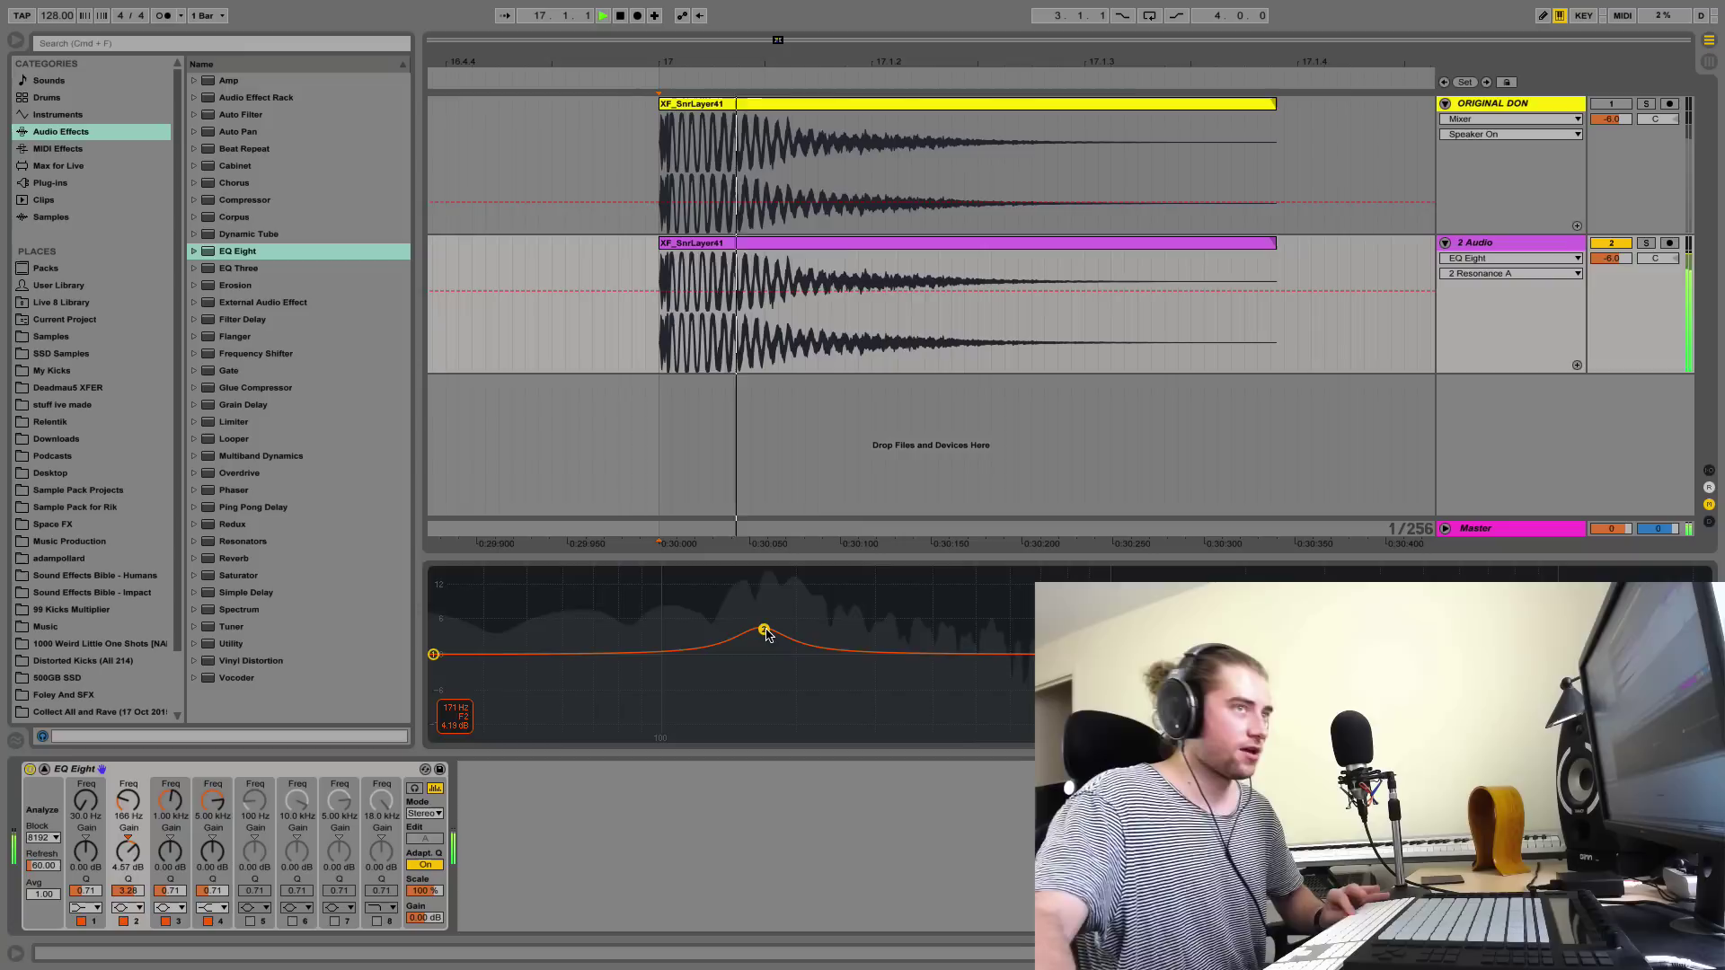
key(space)
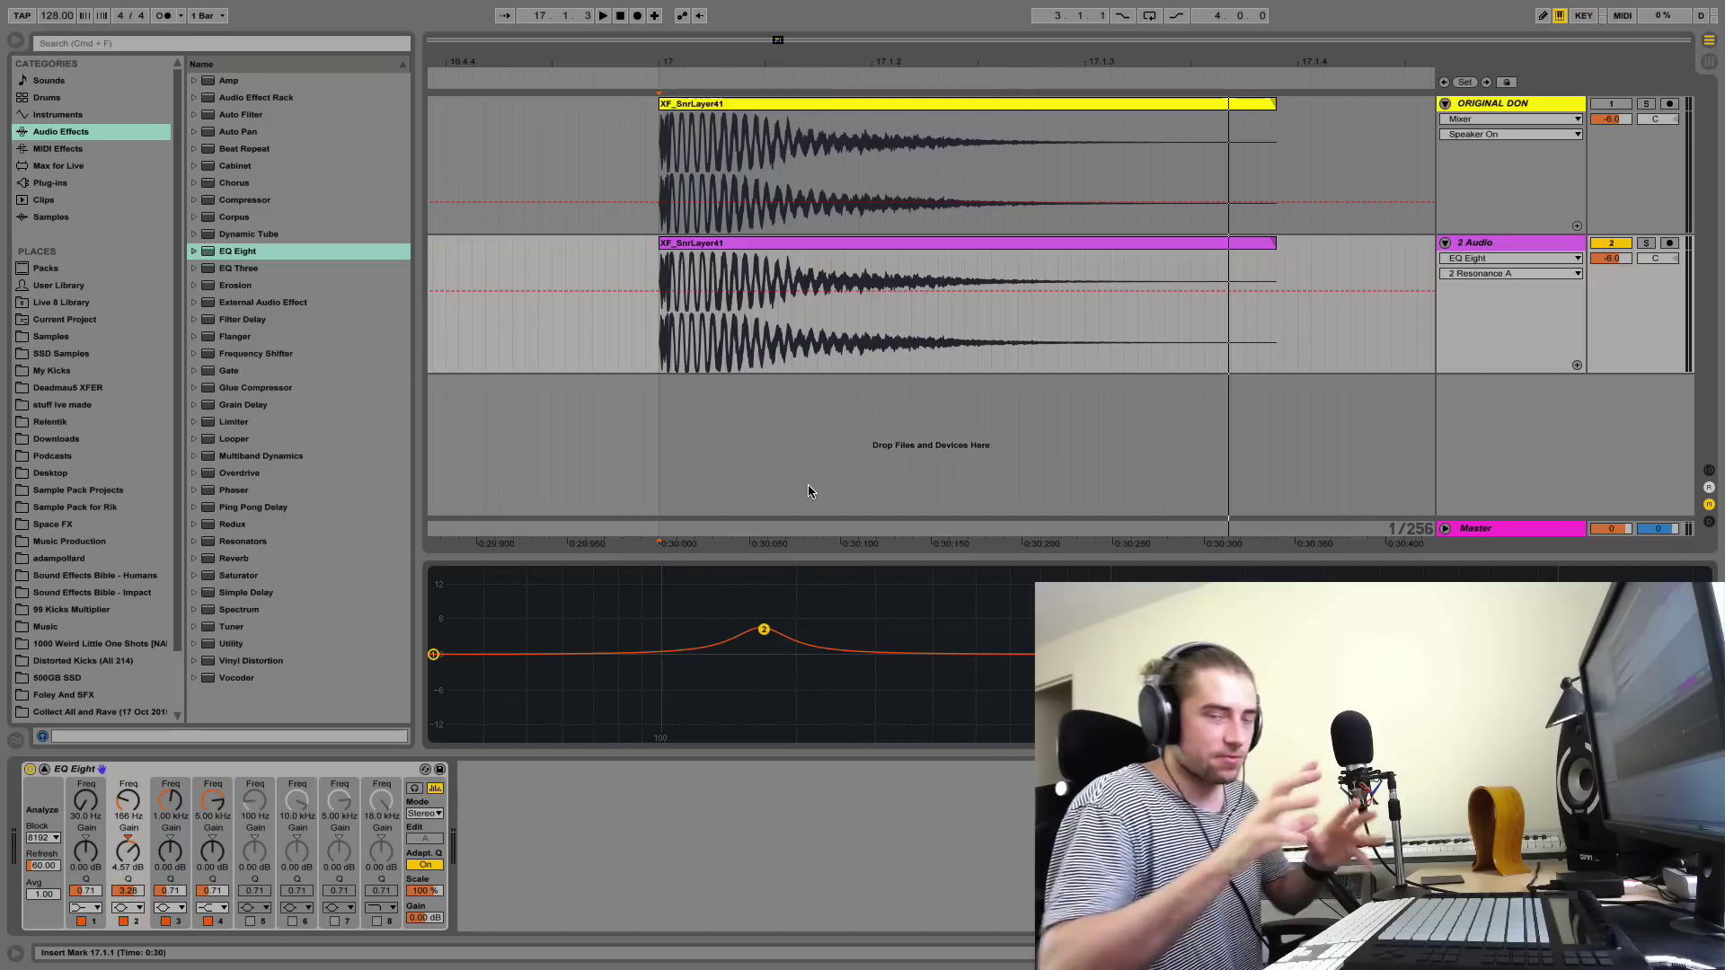
- Collapse the EQ, then freeze and flatten the 2 Audio track to bake in the boost
click(44, 770)
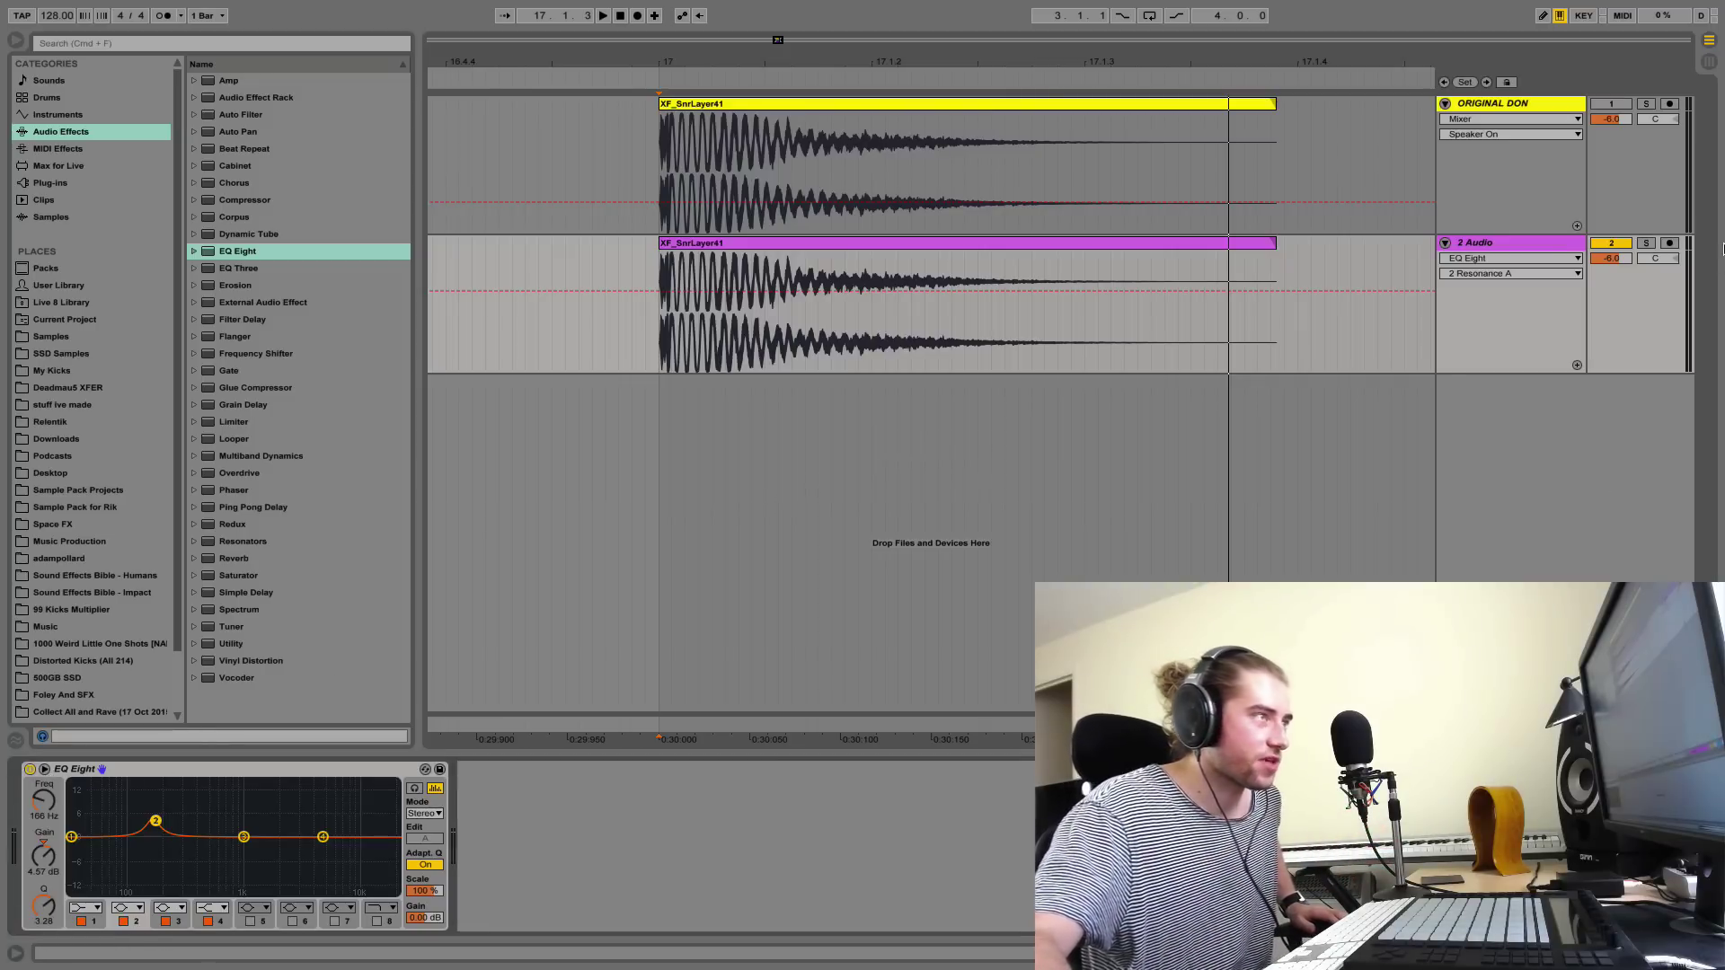
right_click(1478, 245)
click(1520, 351)
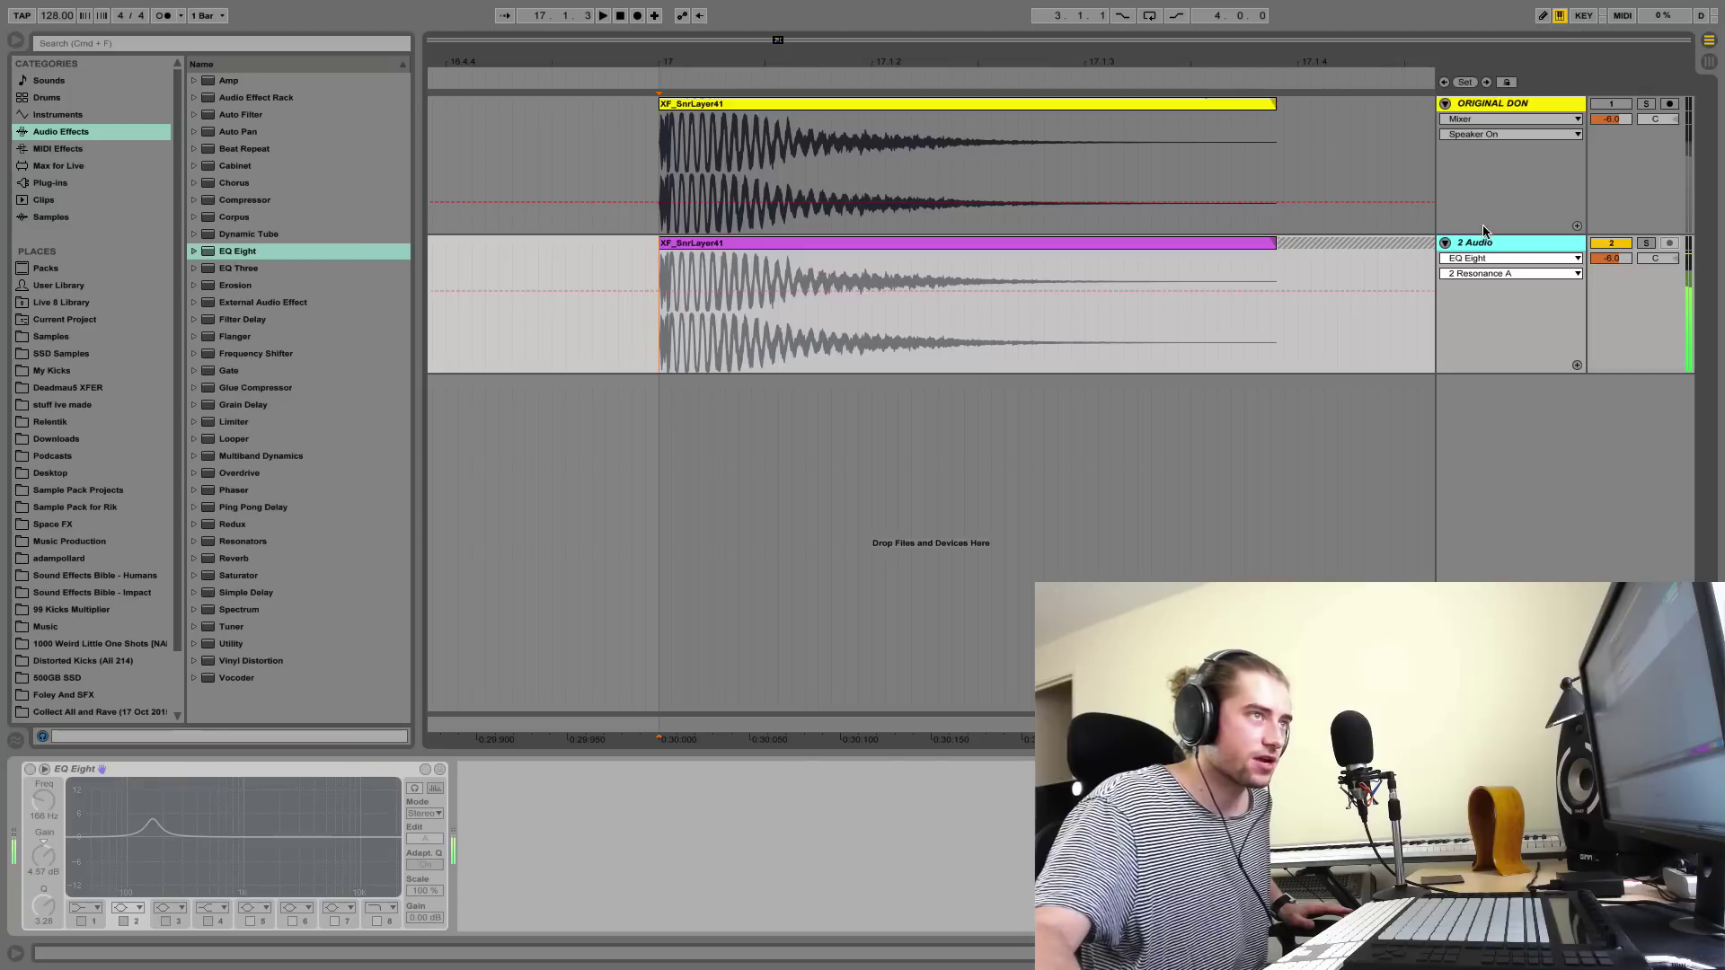
right_click(1487, 246)
key(Escape)
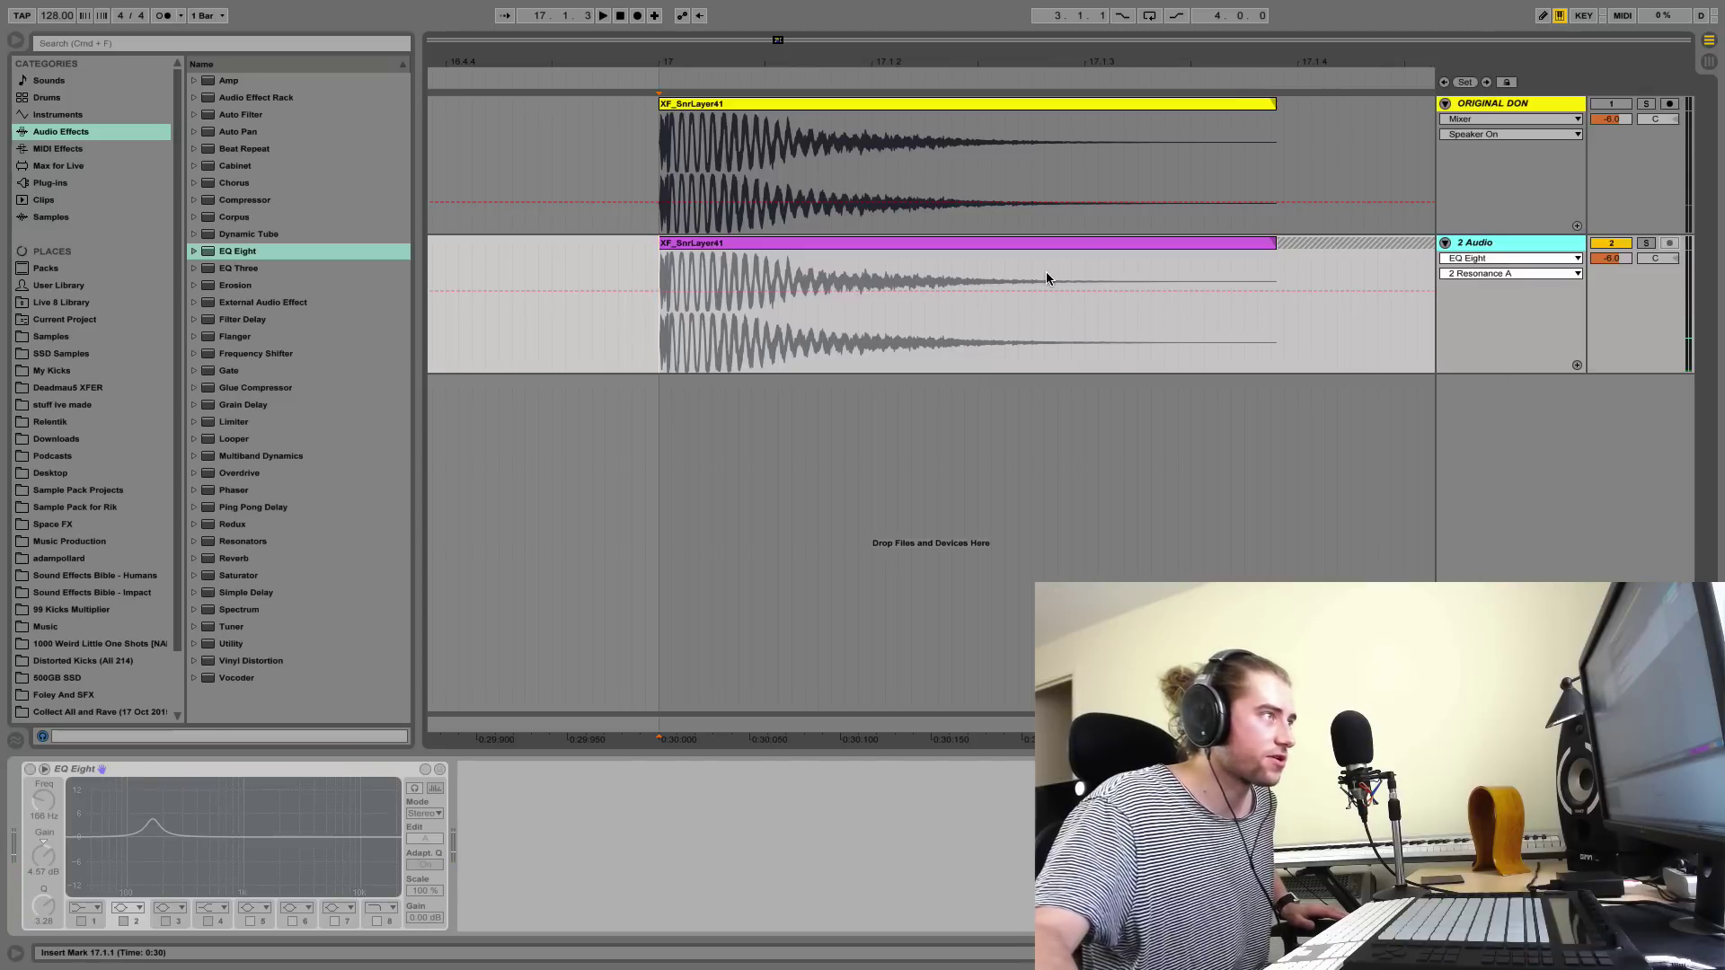
right_click(1452, 245)
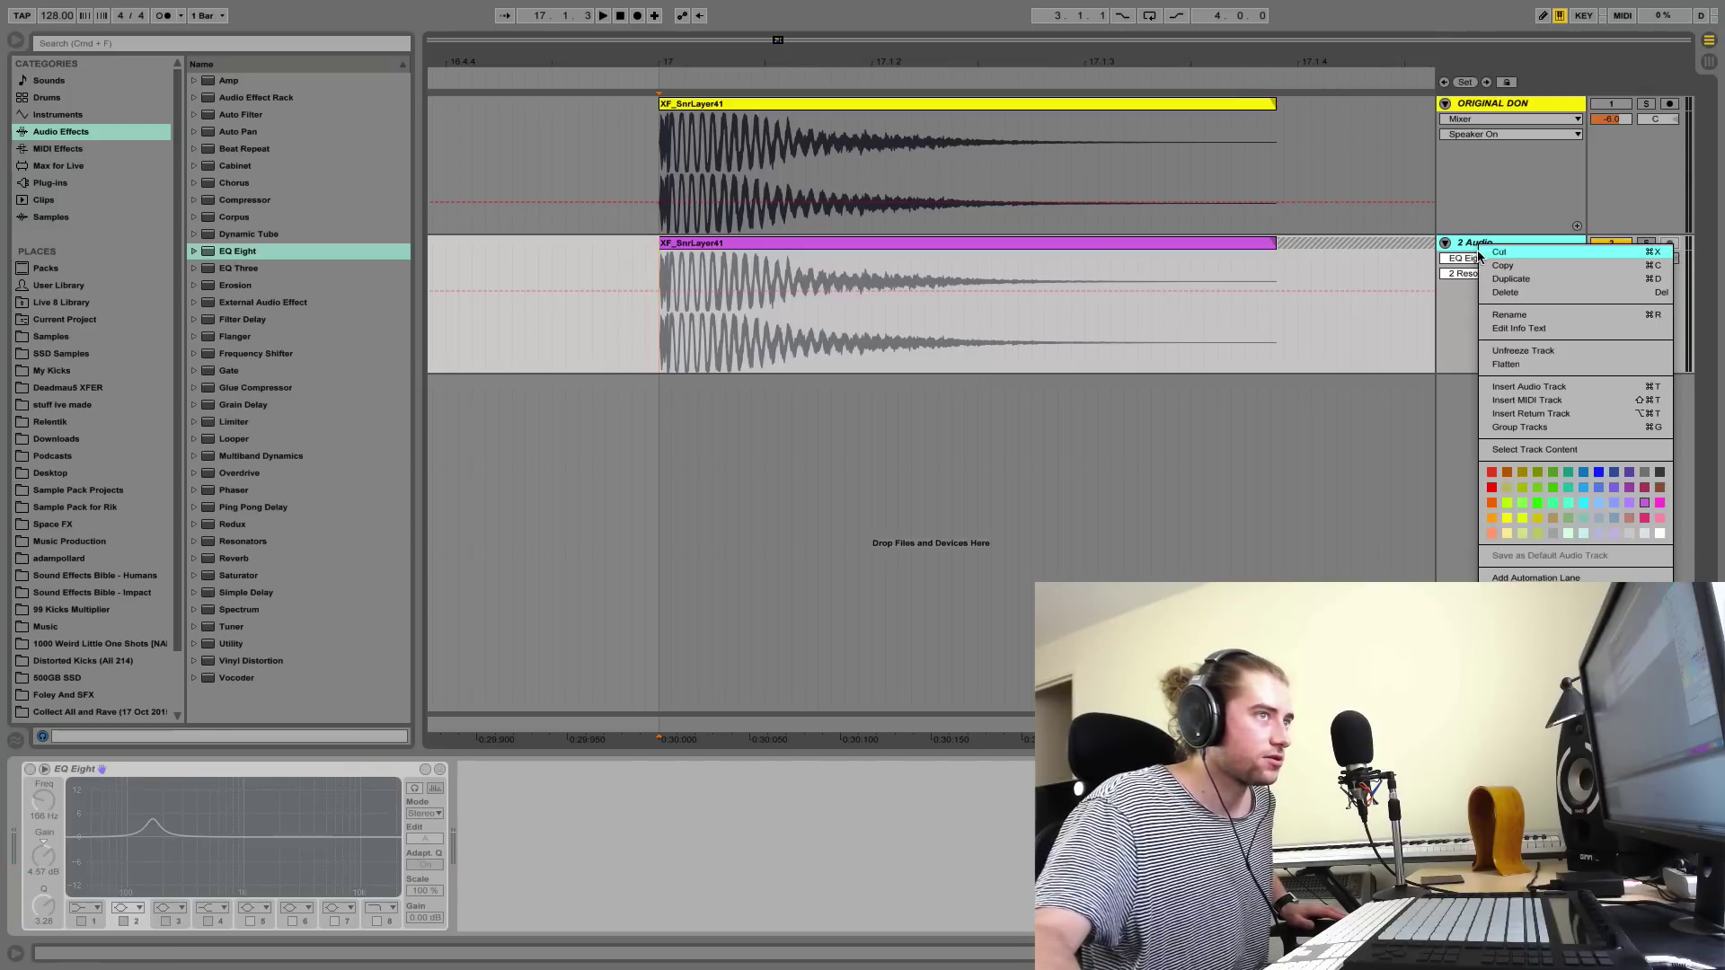
click(1502, 365)
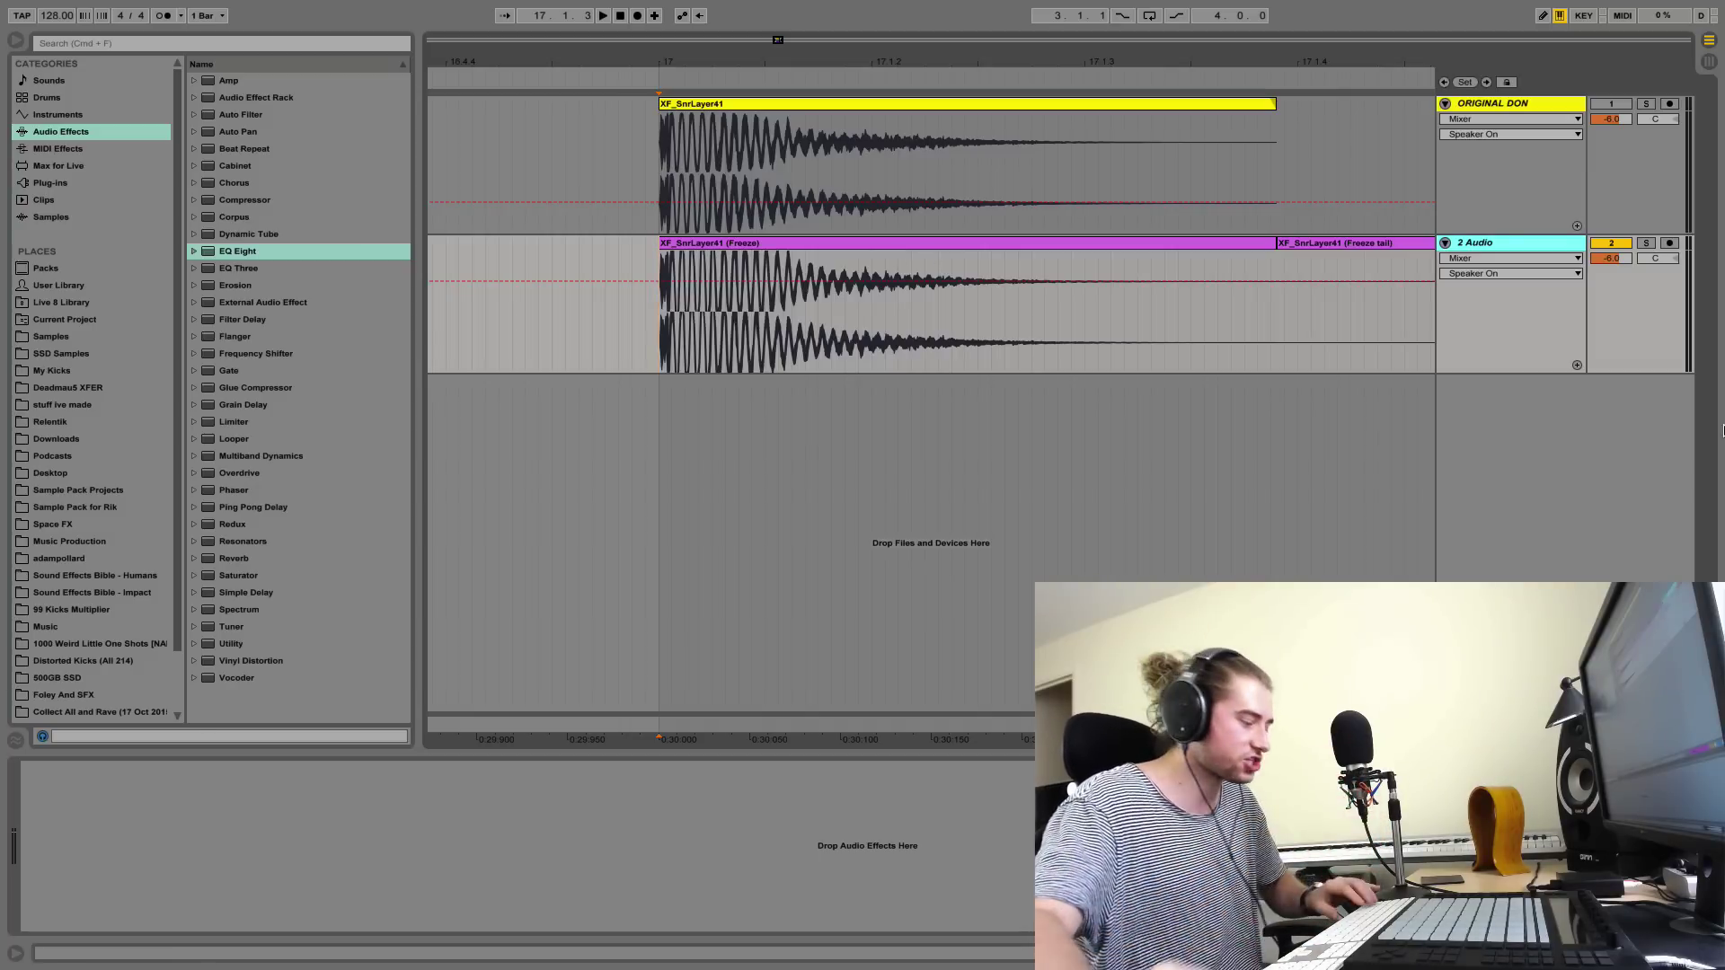
- Play in Session View to compare peaks: 2 Audio at -1.53 dB versus ORIGINAL DON at -6.00 dB
key(Tab)
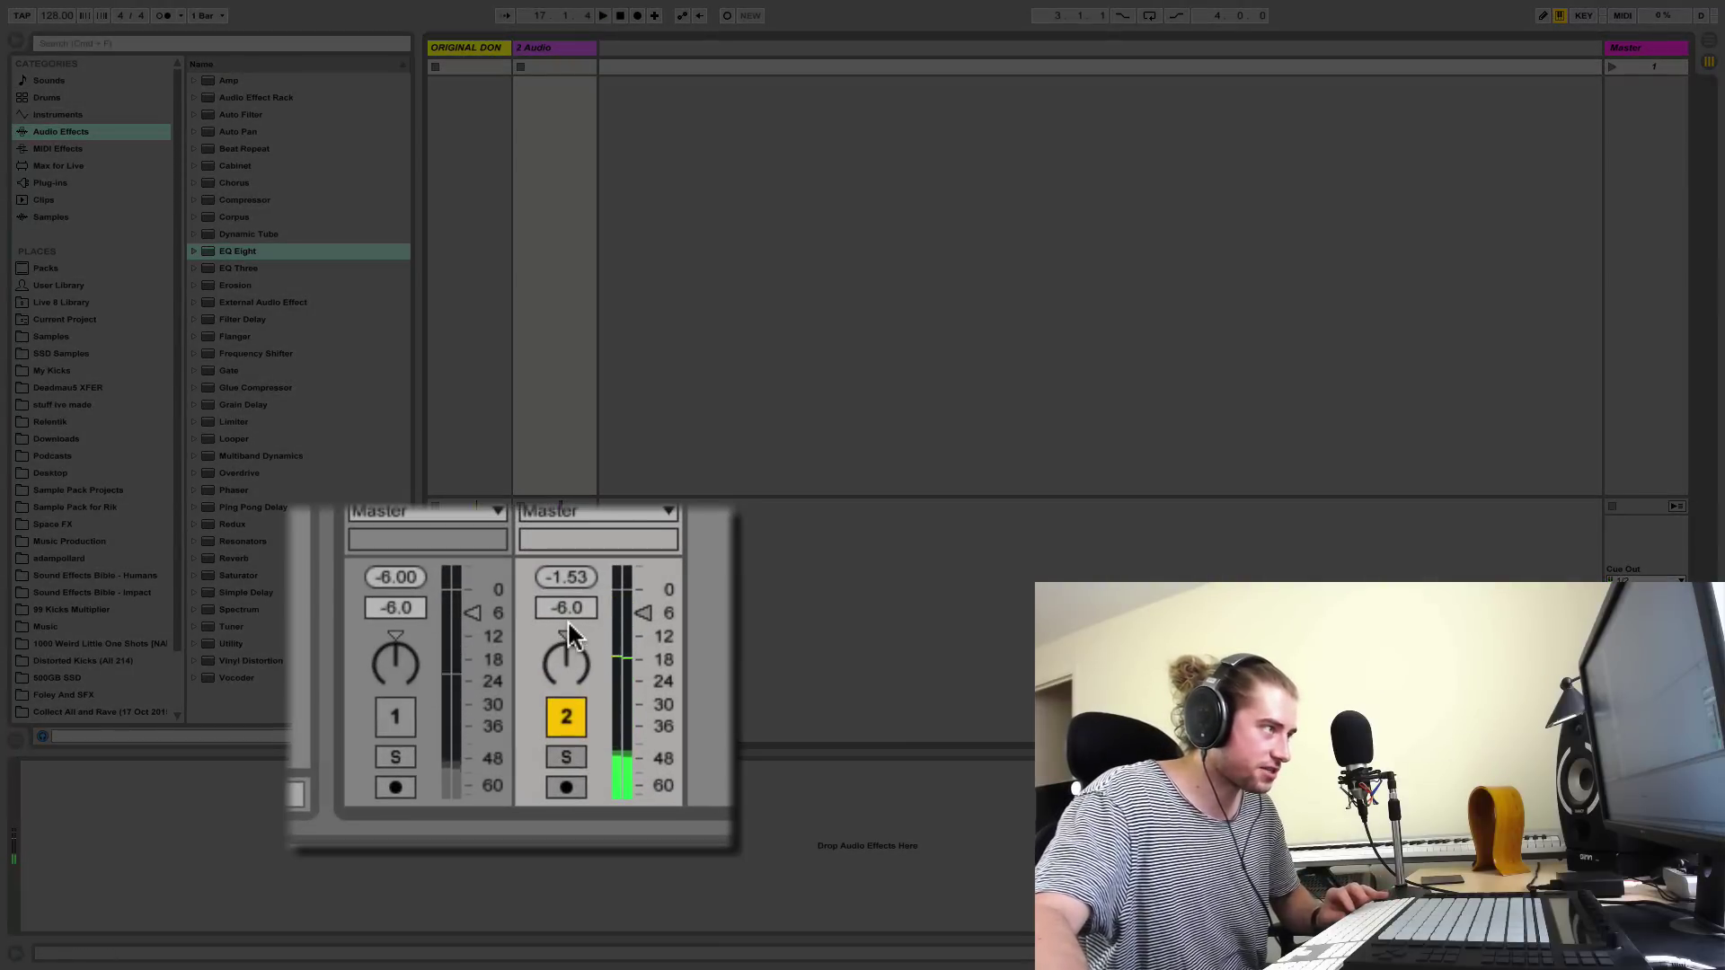
key(space)
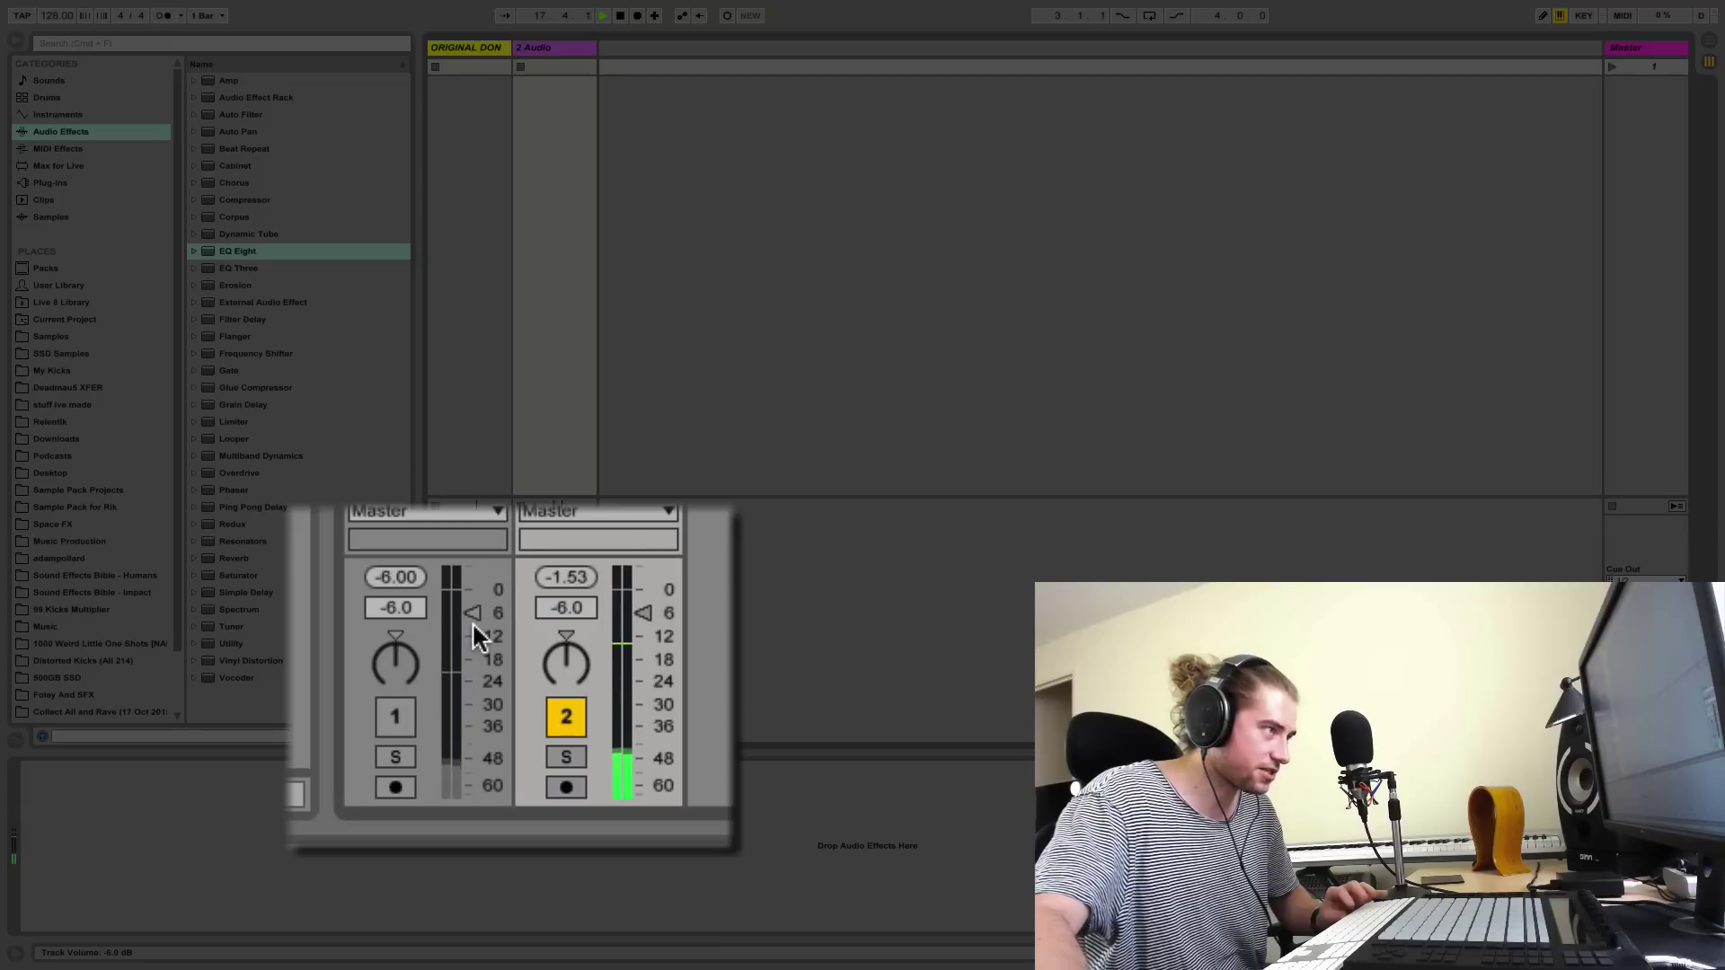
key(space)
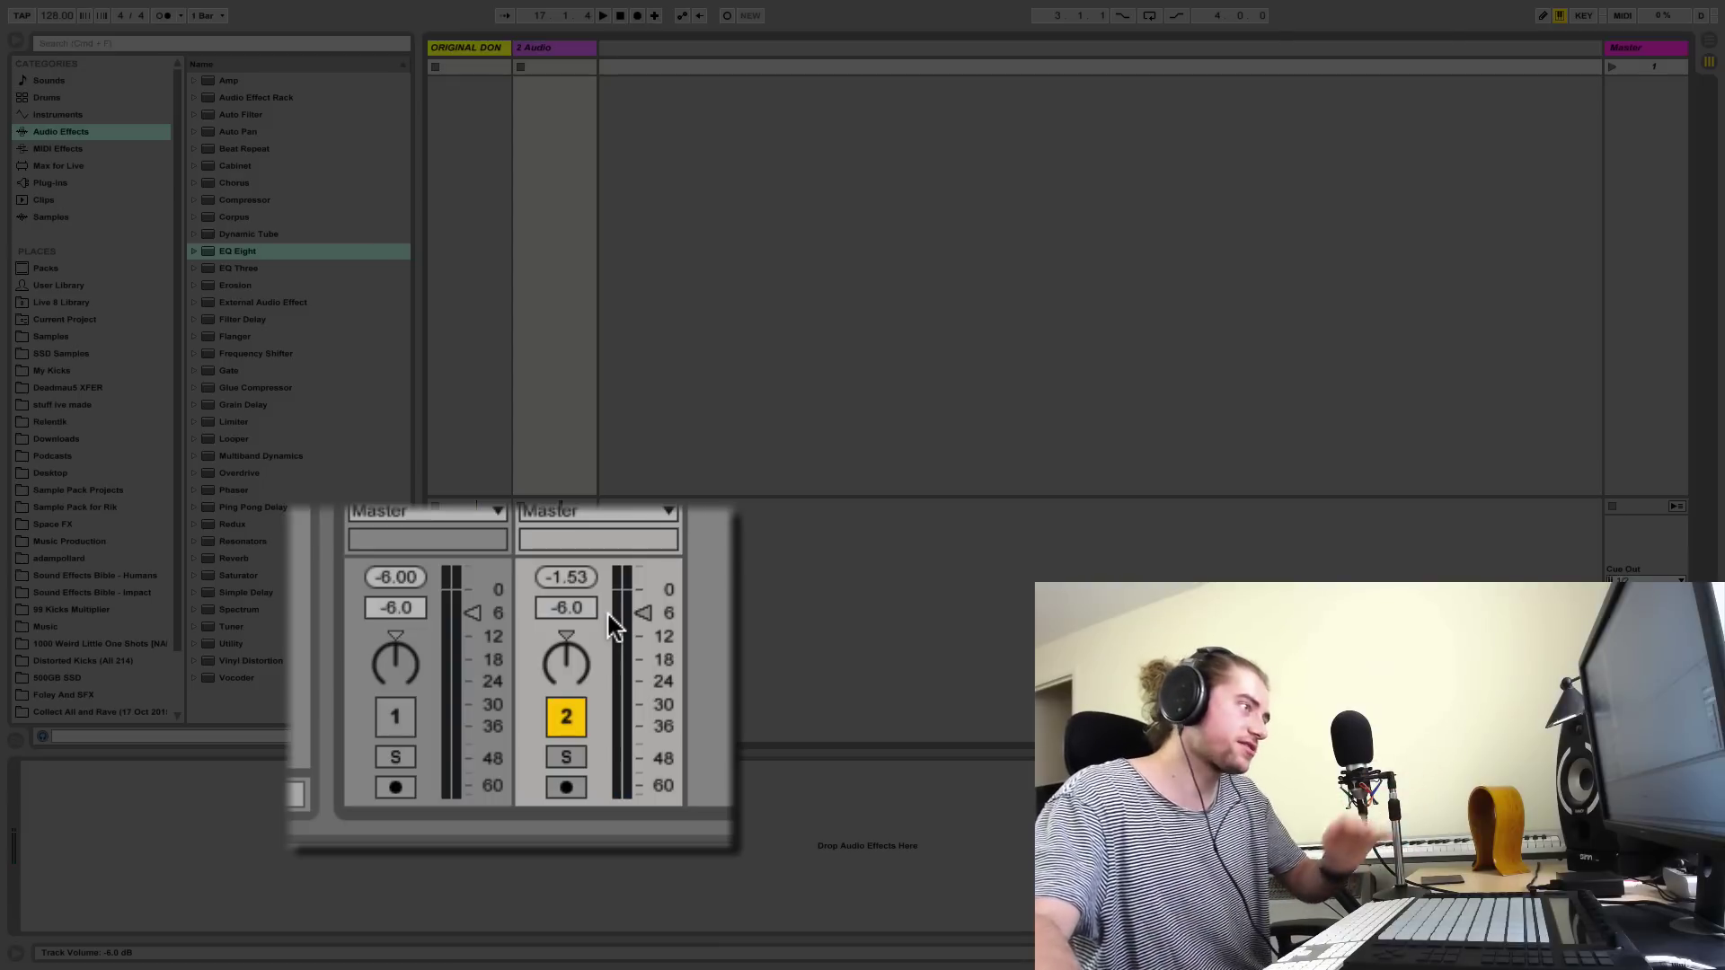
key(space)
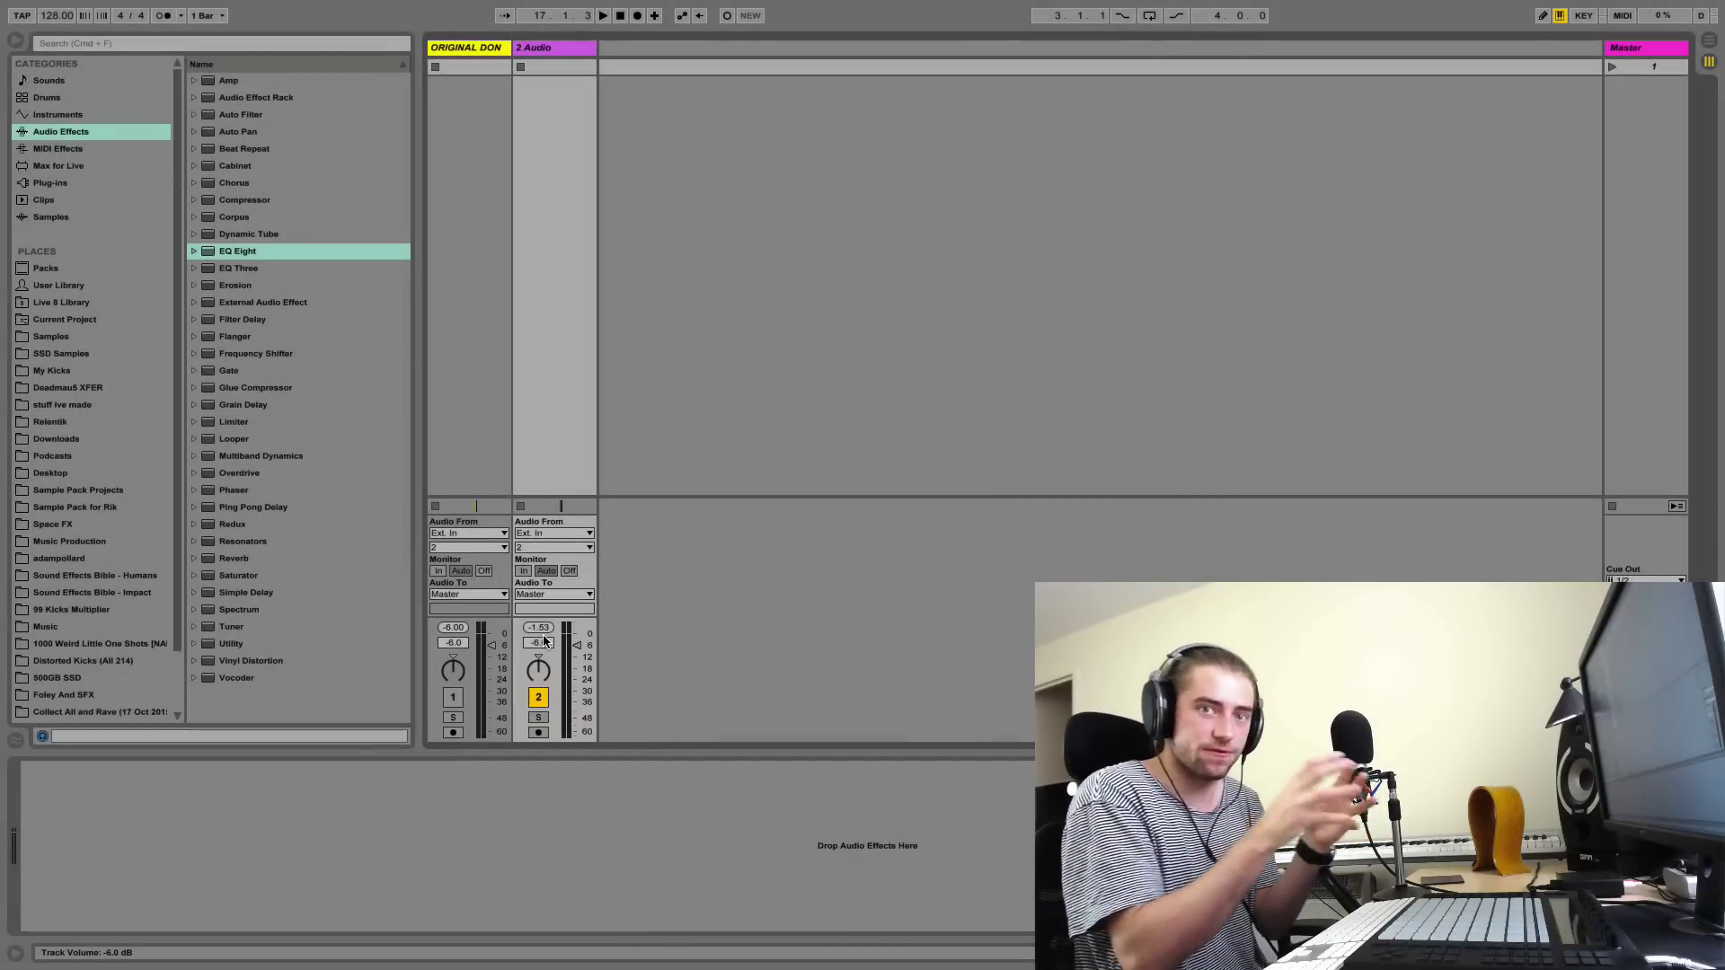
- Back in Arrangement, select both 2 Audio clips and consolidate them into one with Cmd+J
key(Tab)
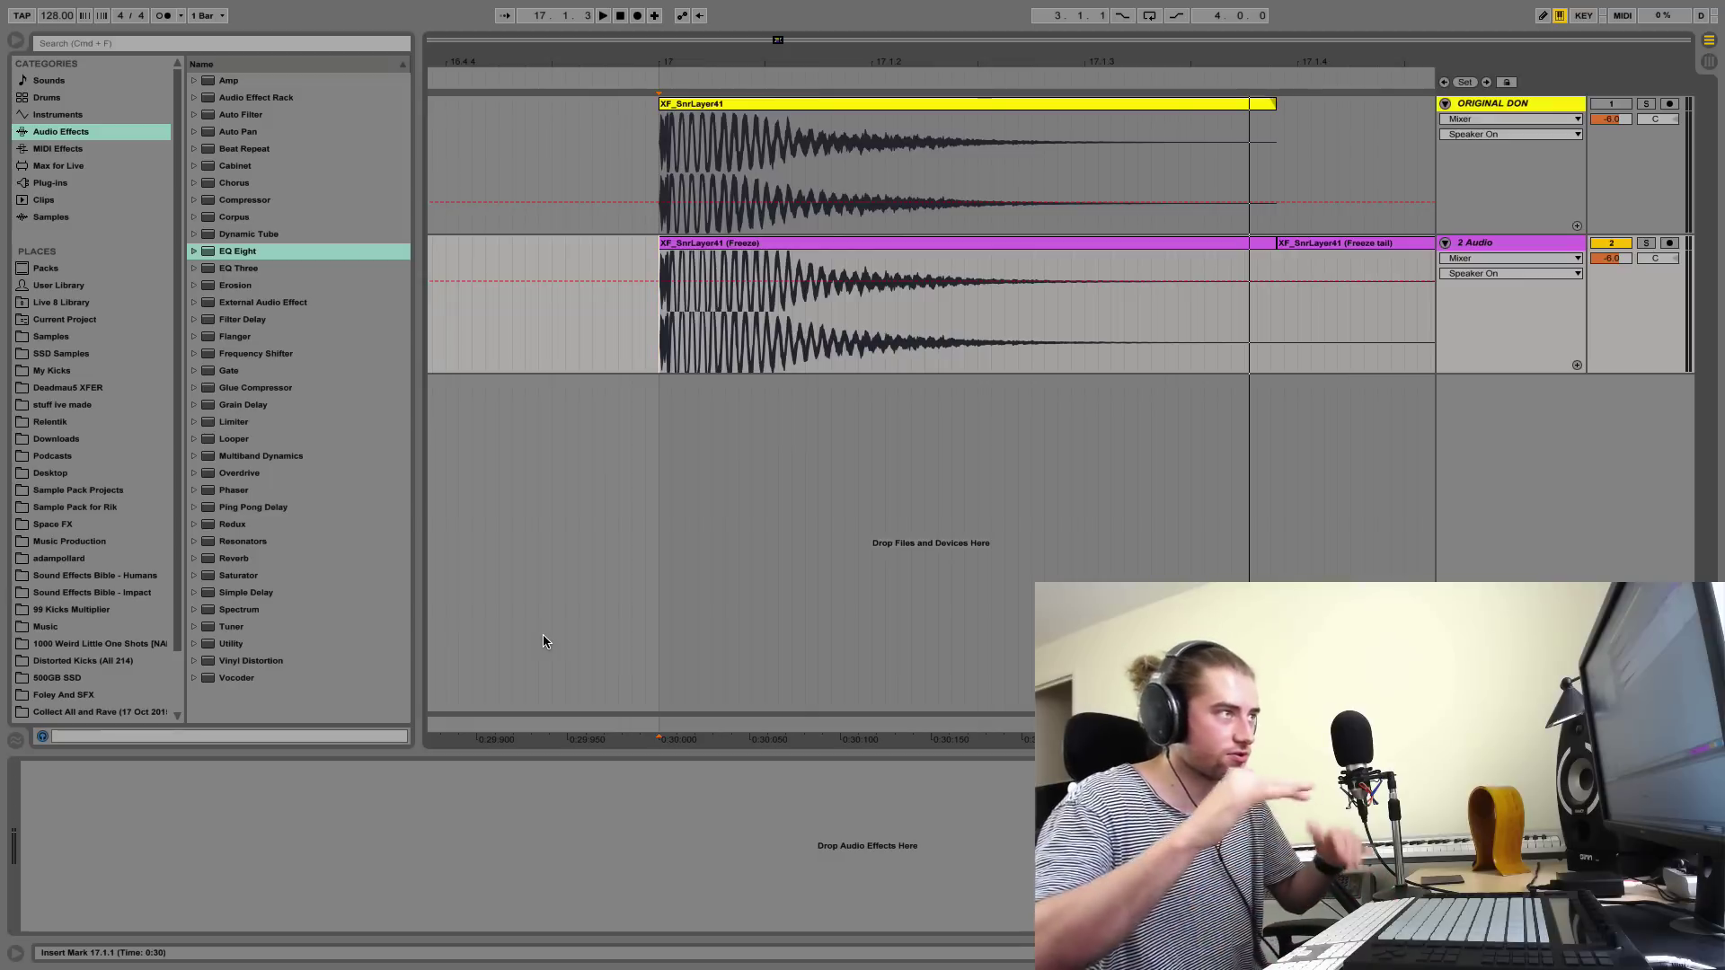
drag(690, 61, 690, 94)
drag(1144, 70, 1144, 54)
scroll(1112, 236, right, 1)
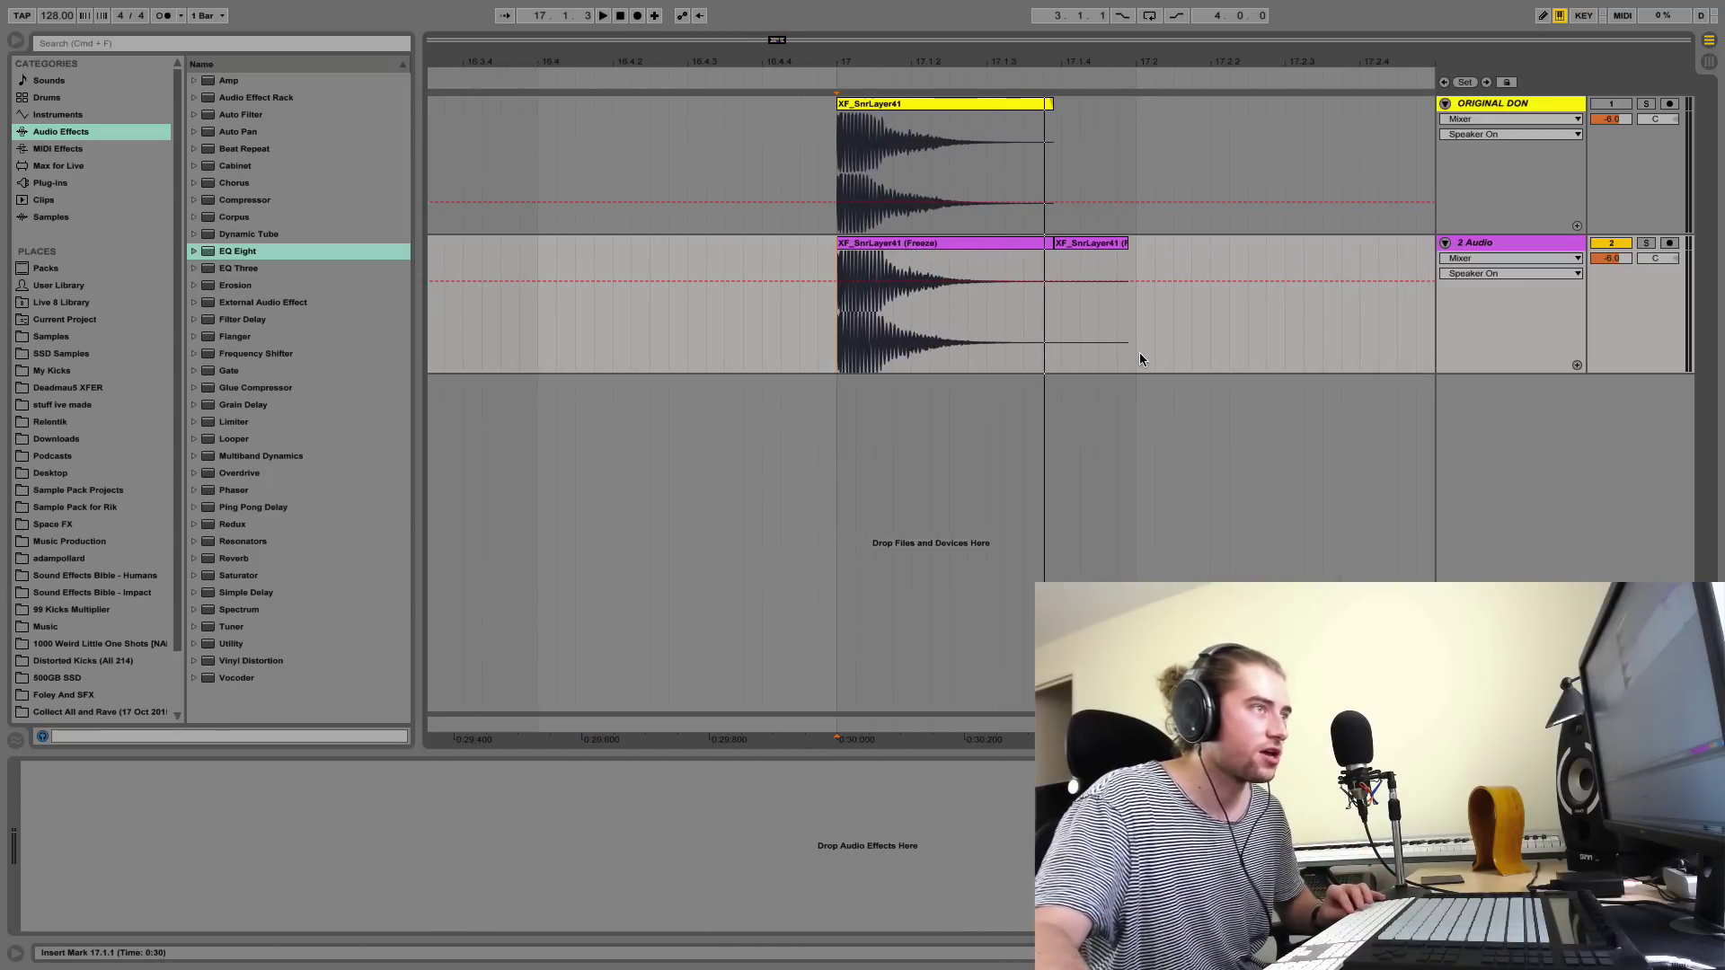
drag(1140, 352, 841, 357)
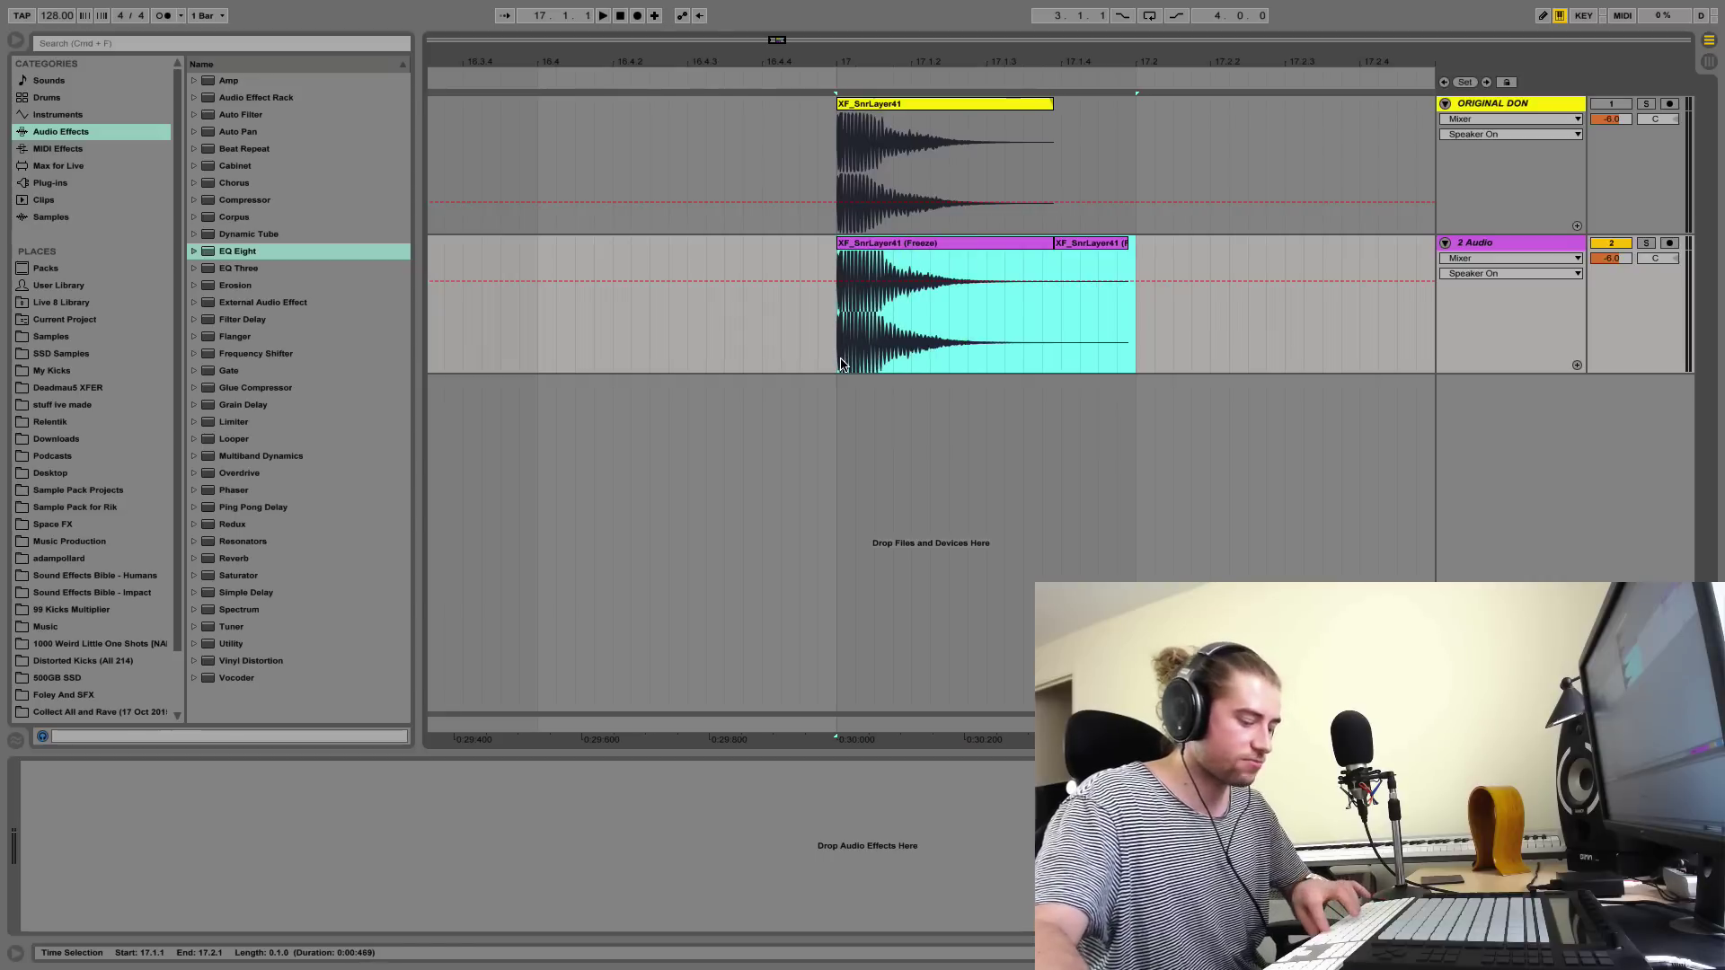
key(super+j)
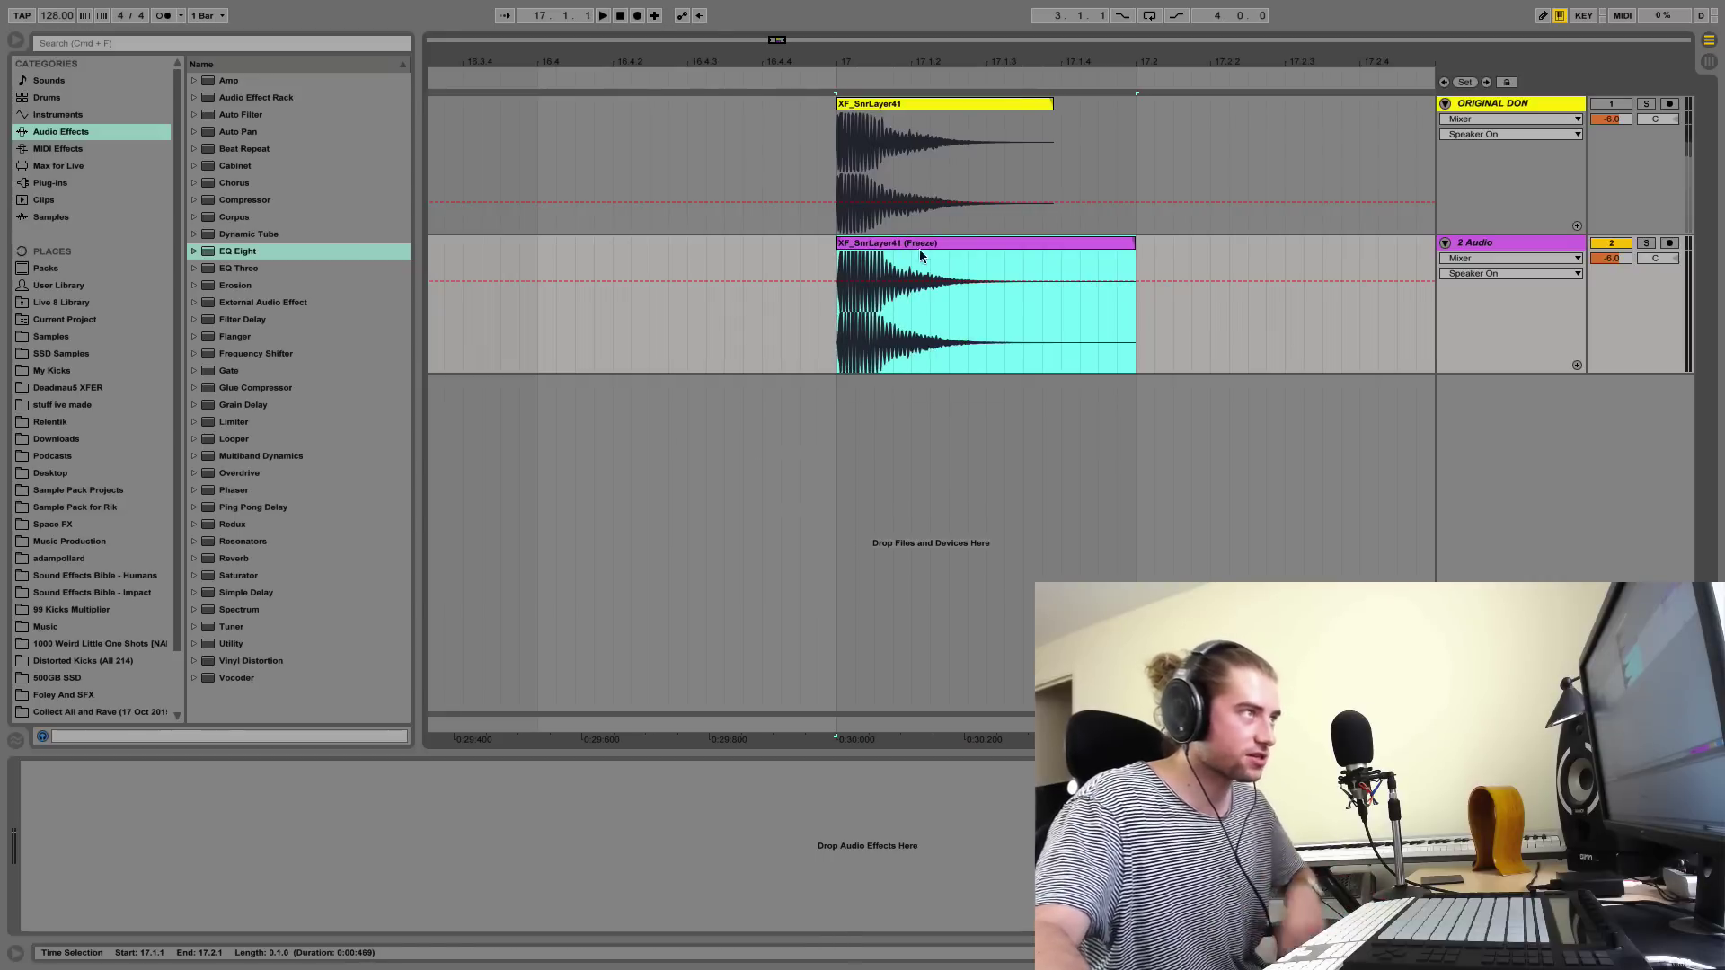
- Reset the consolidated clip's gain from 4.47 dB to 0 dB and hide the automation lanes
click(1486, 258)
click(1478, 286)
click(820, 266)
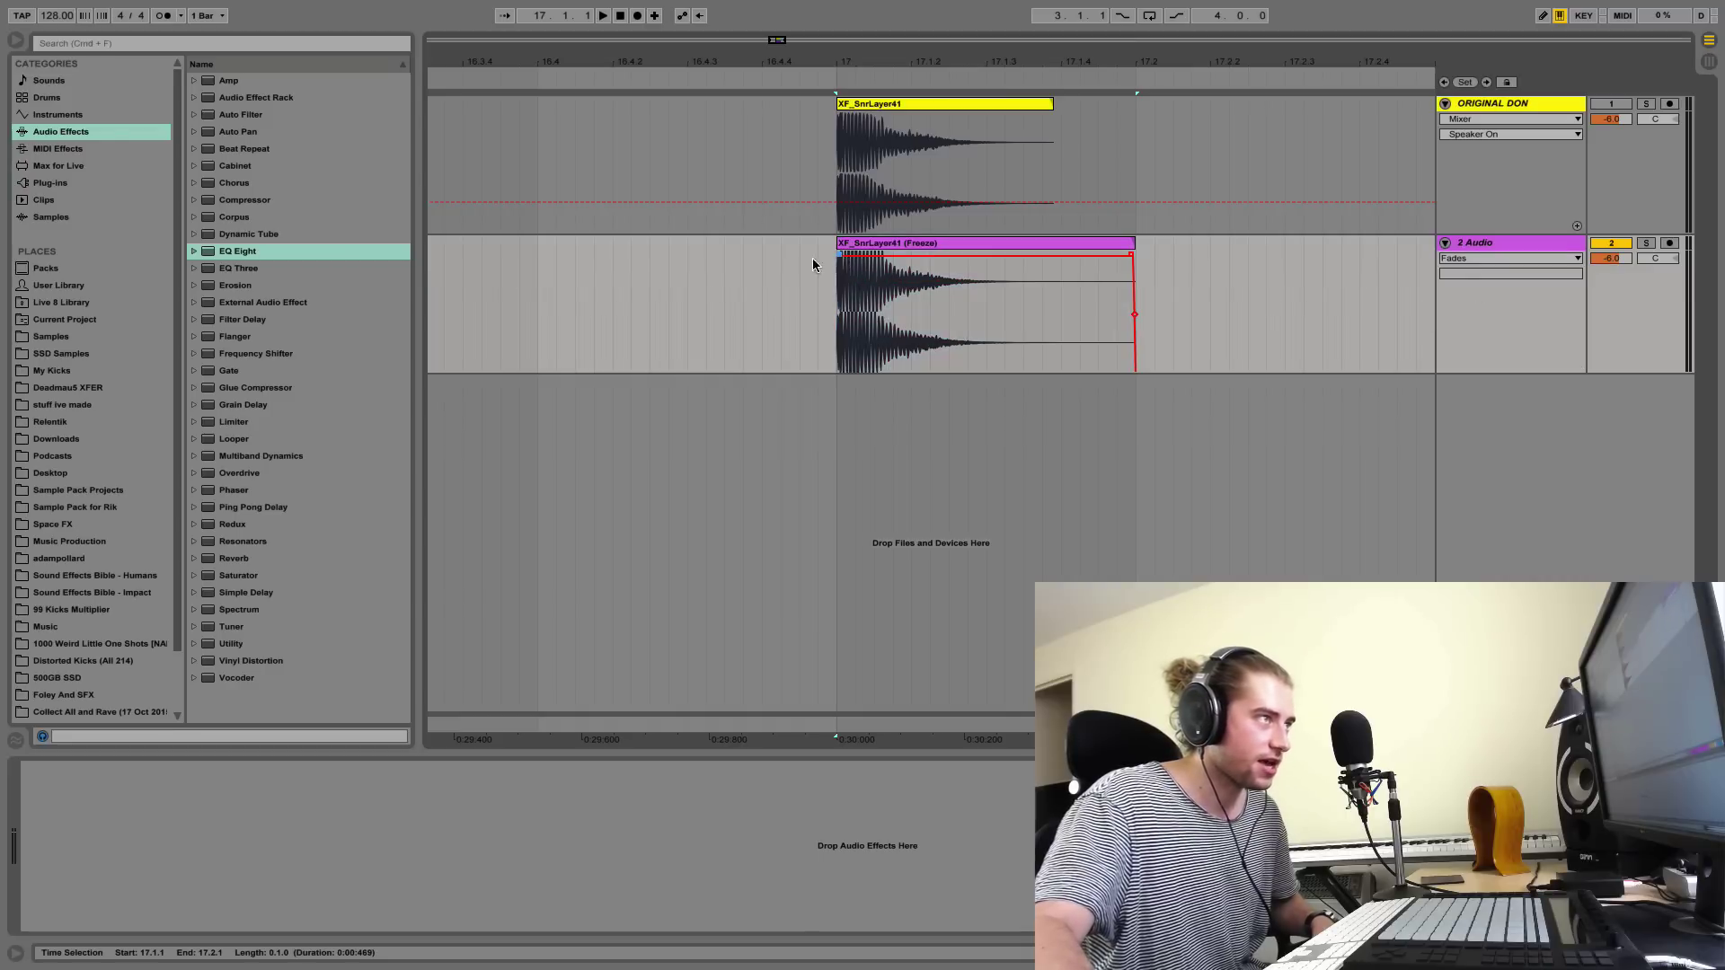
double_click(901, 244)
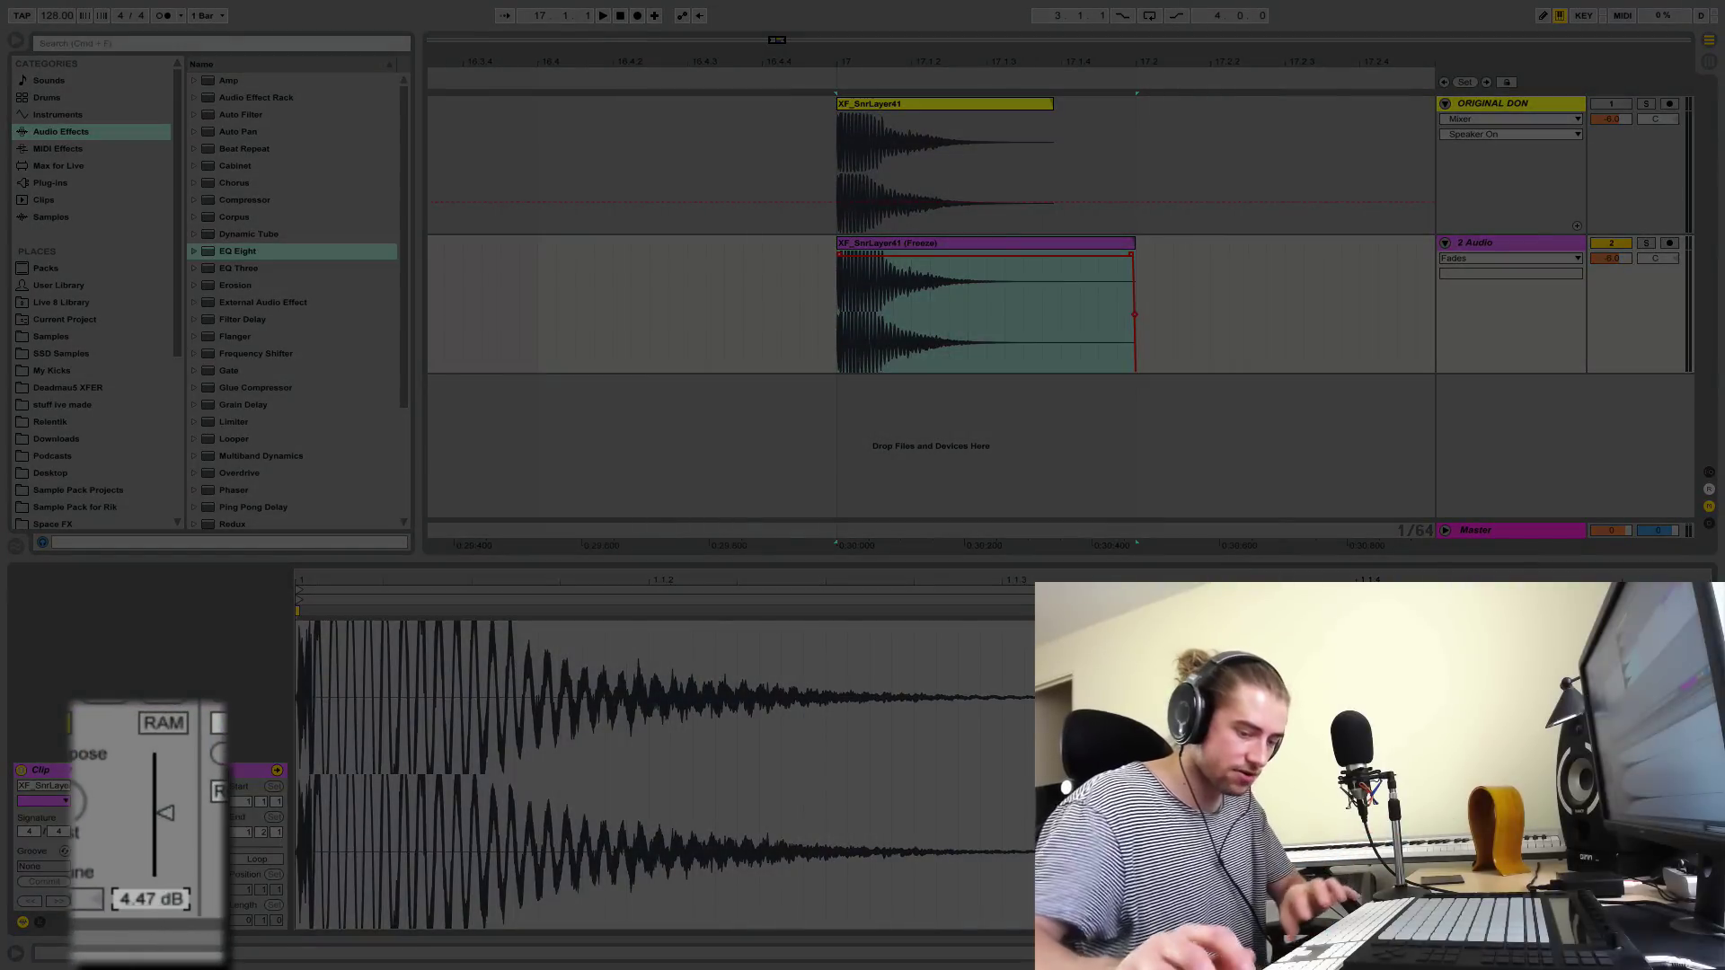
key(Return)
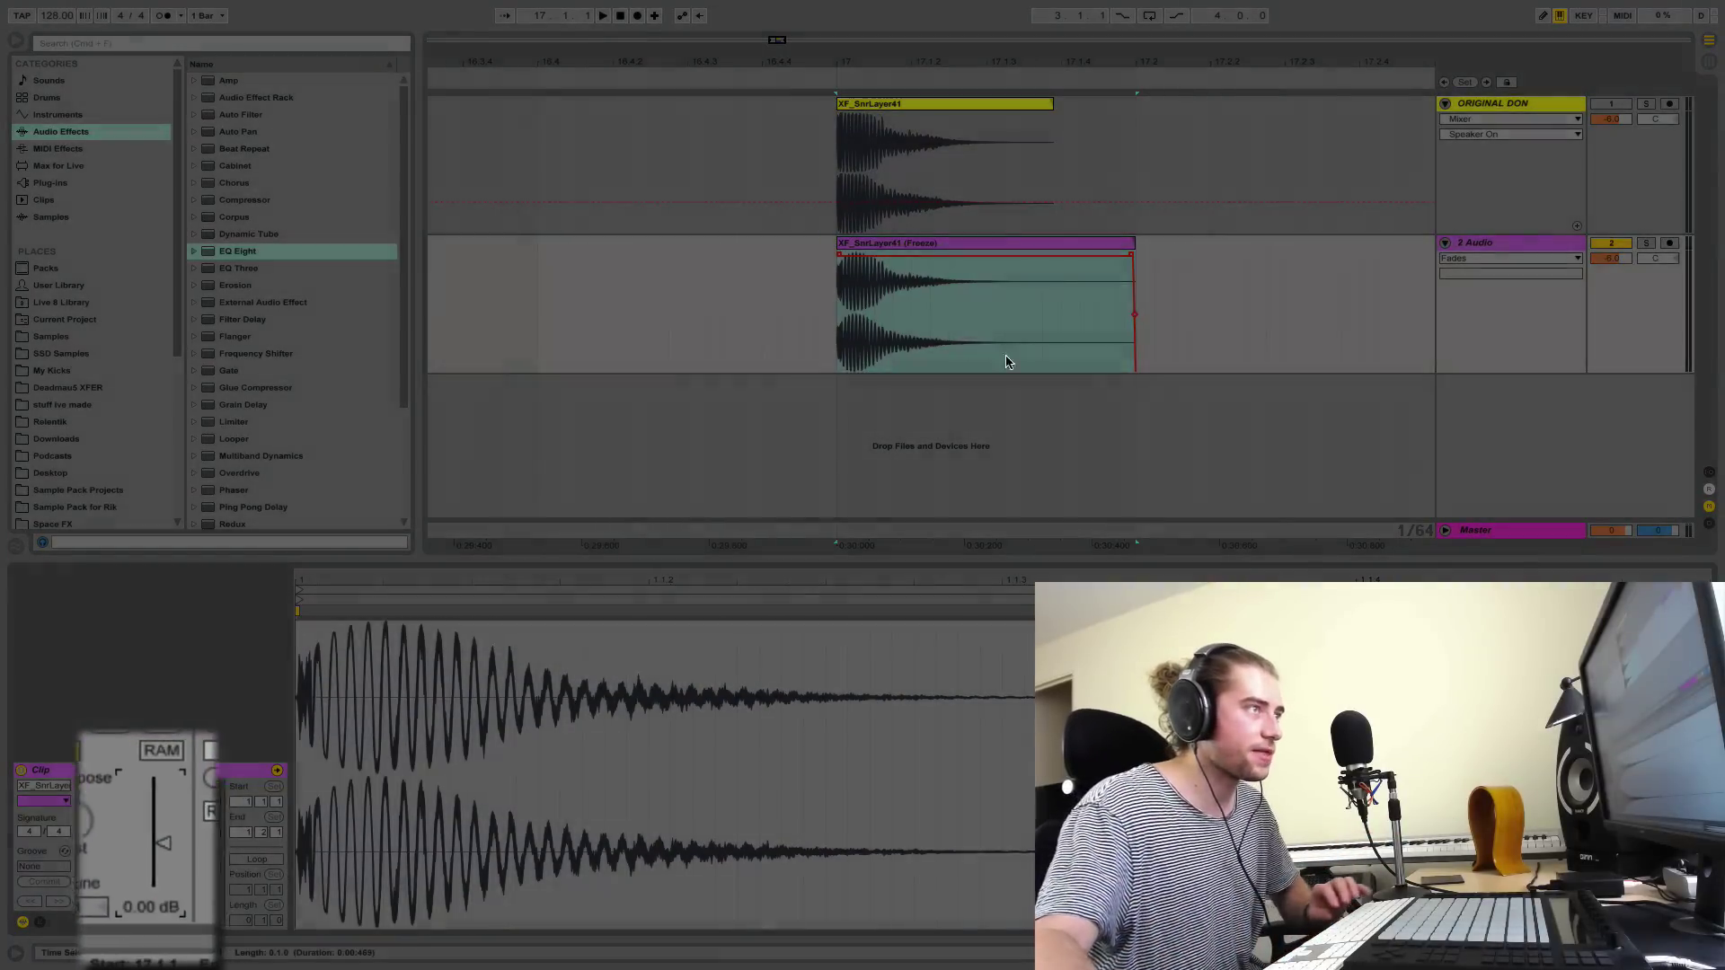
click(1341, 311)
click(1491, 259)
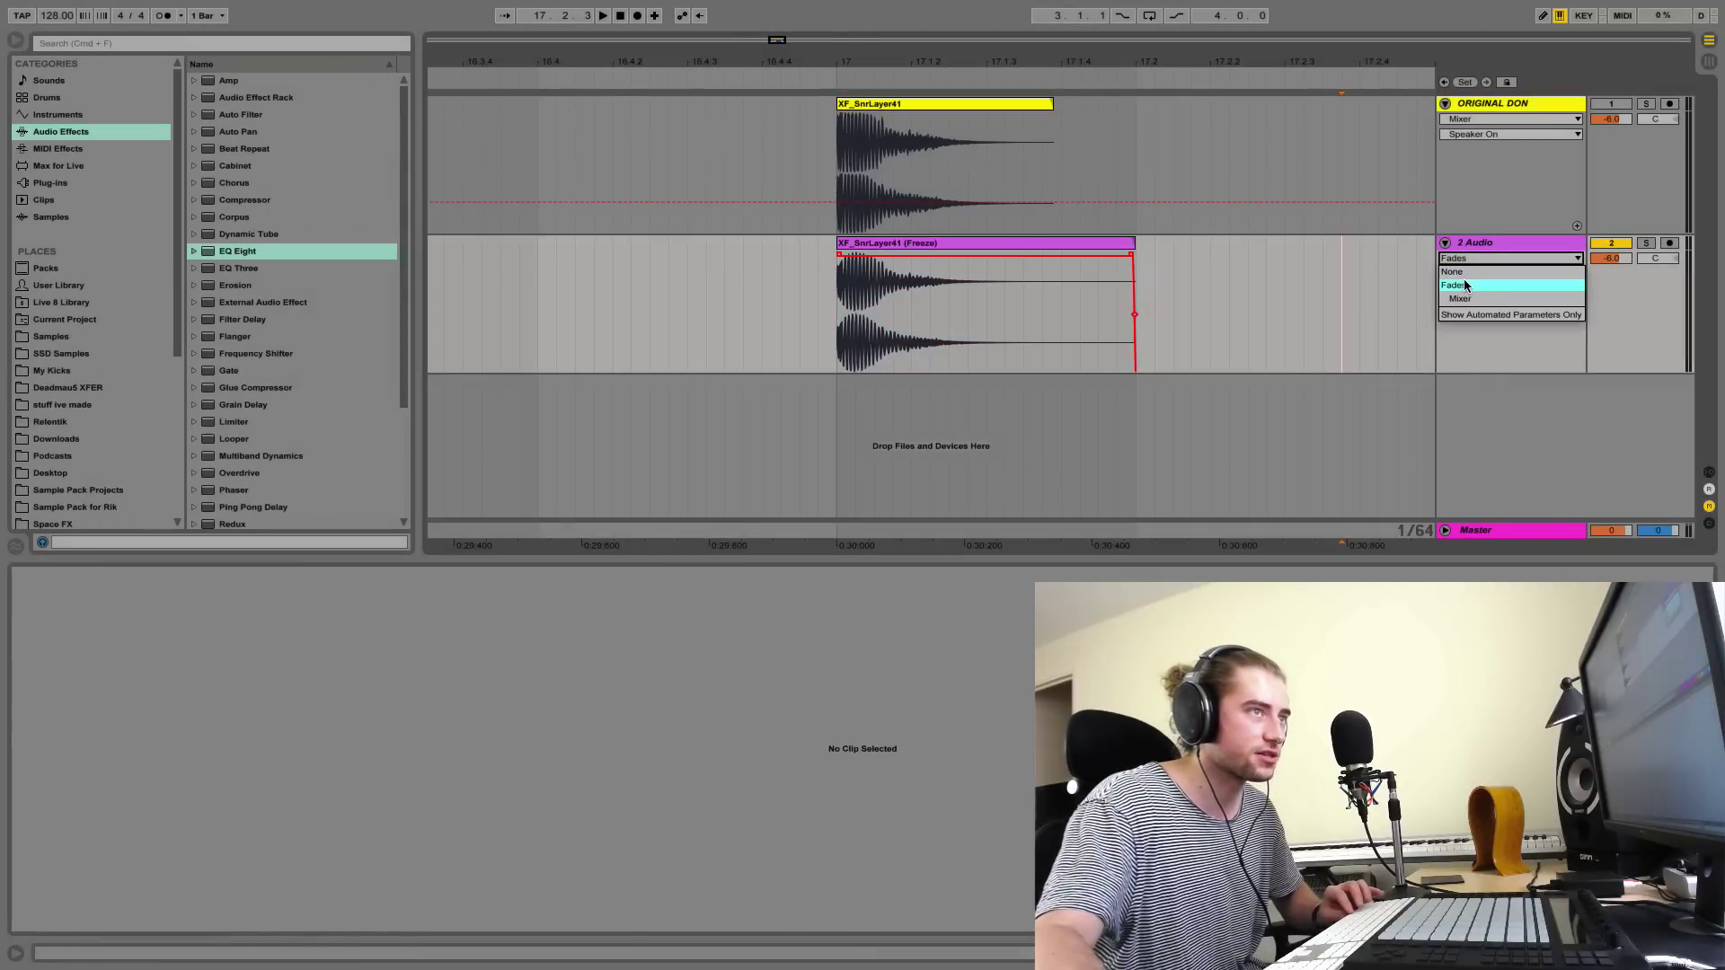
click(1459, 271)
- Play the snares, then zoom the arrangement closely onto both clips' starts at bar 17
click(841, 331)
key(Tab)
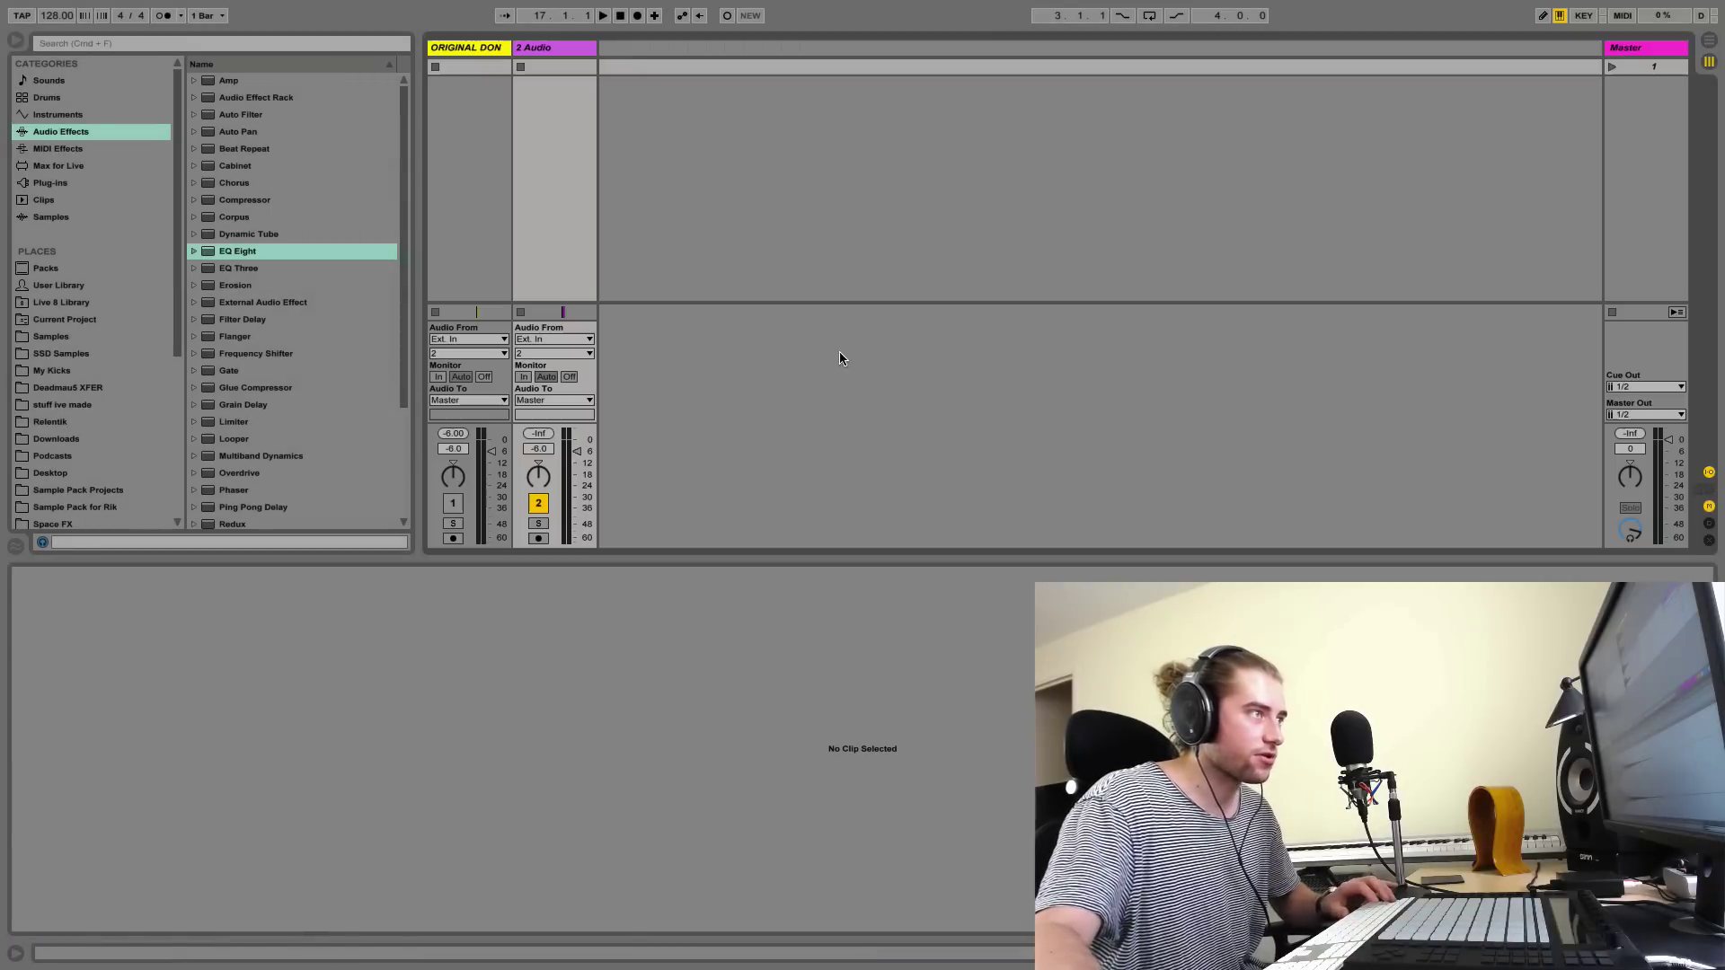
key(space)
key(space)
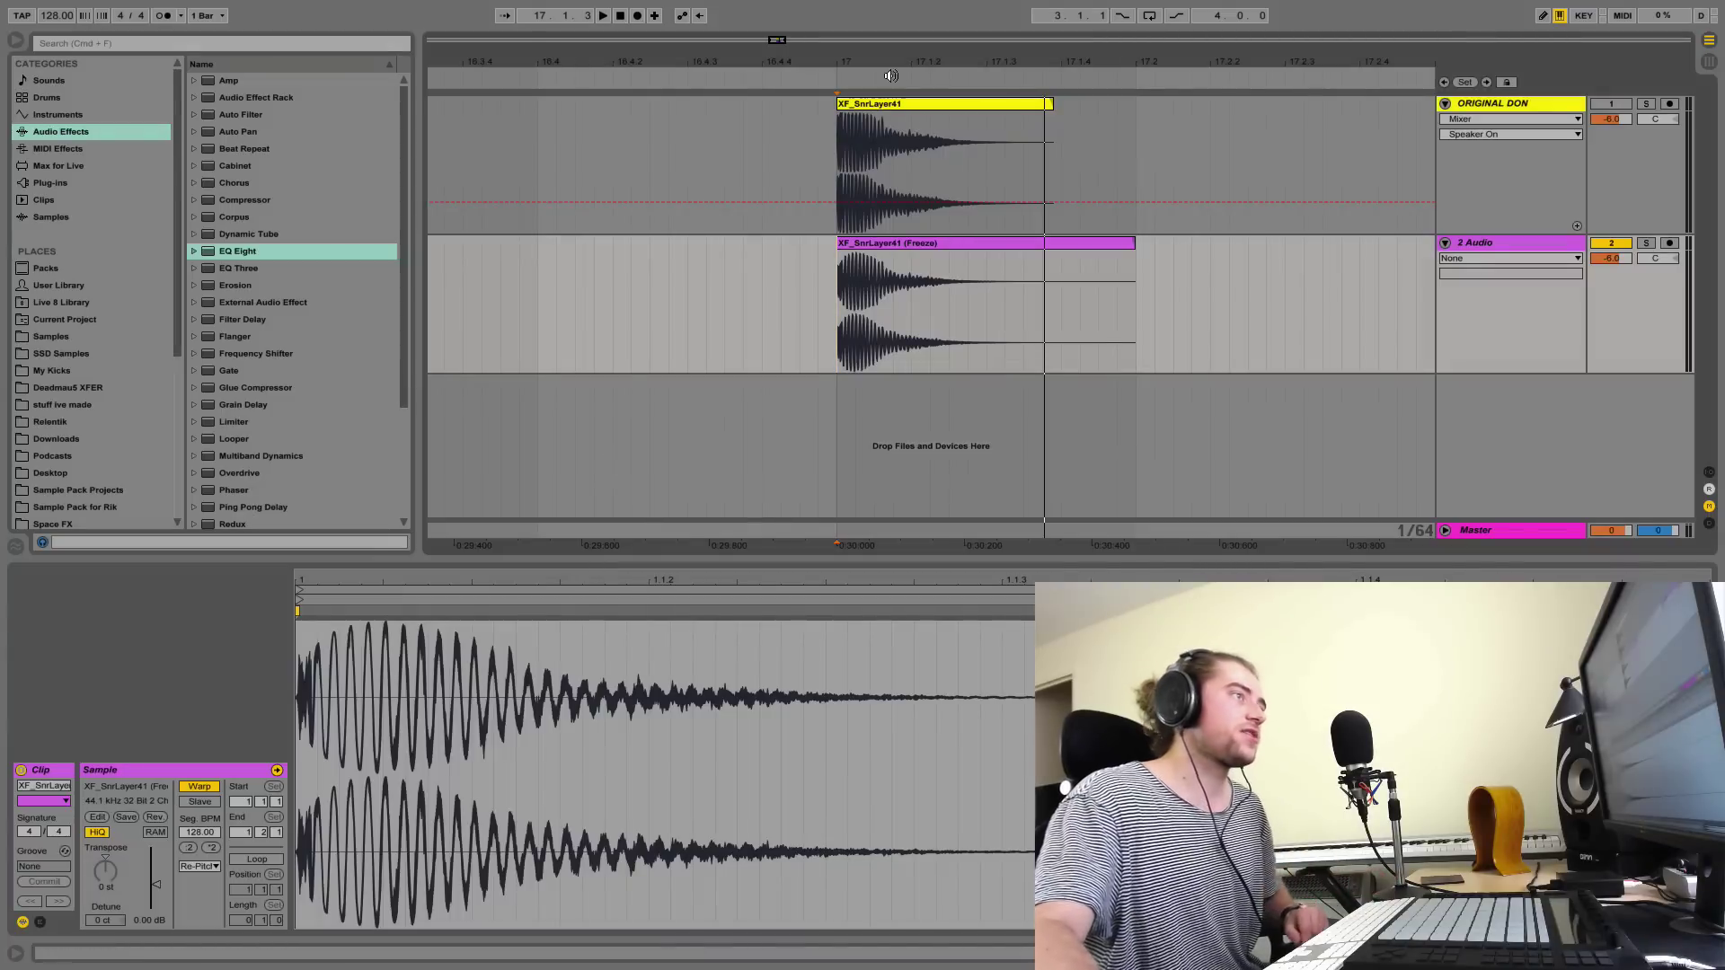
drag(778, 34, 778, 40)
drag(892, 61, 892, 61)
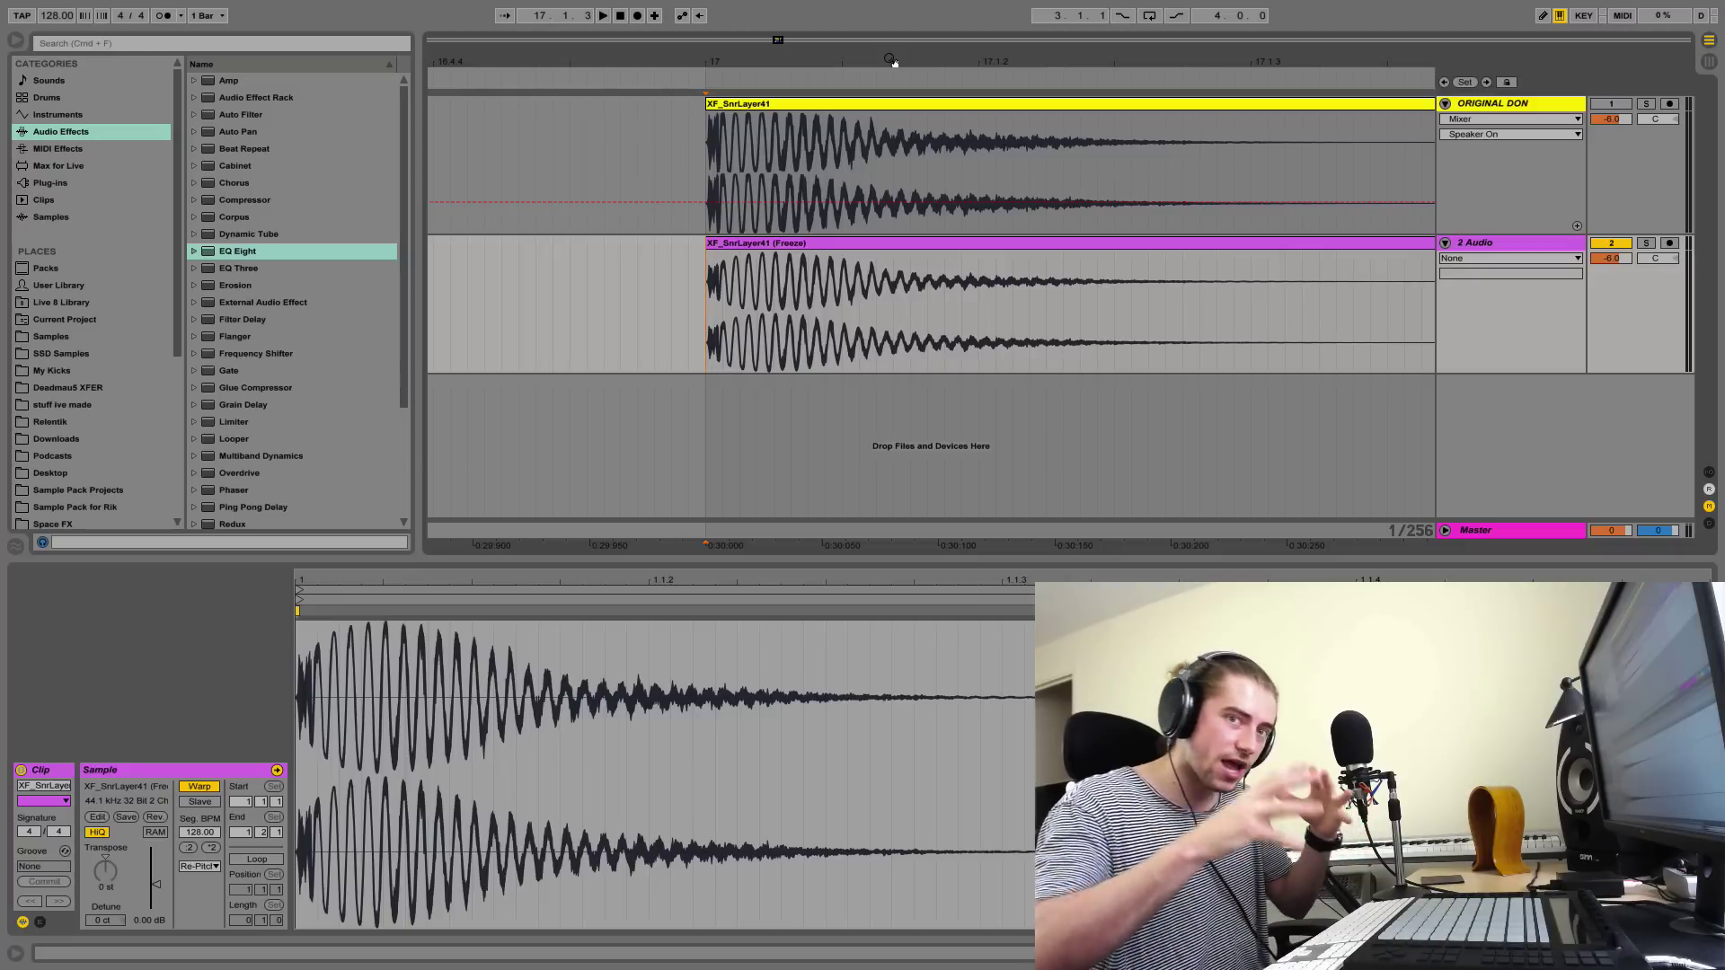
click(746, 261)
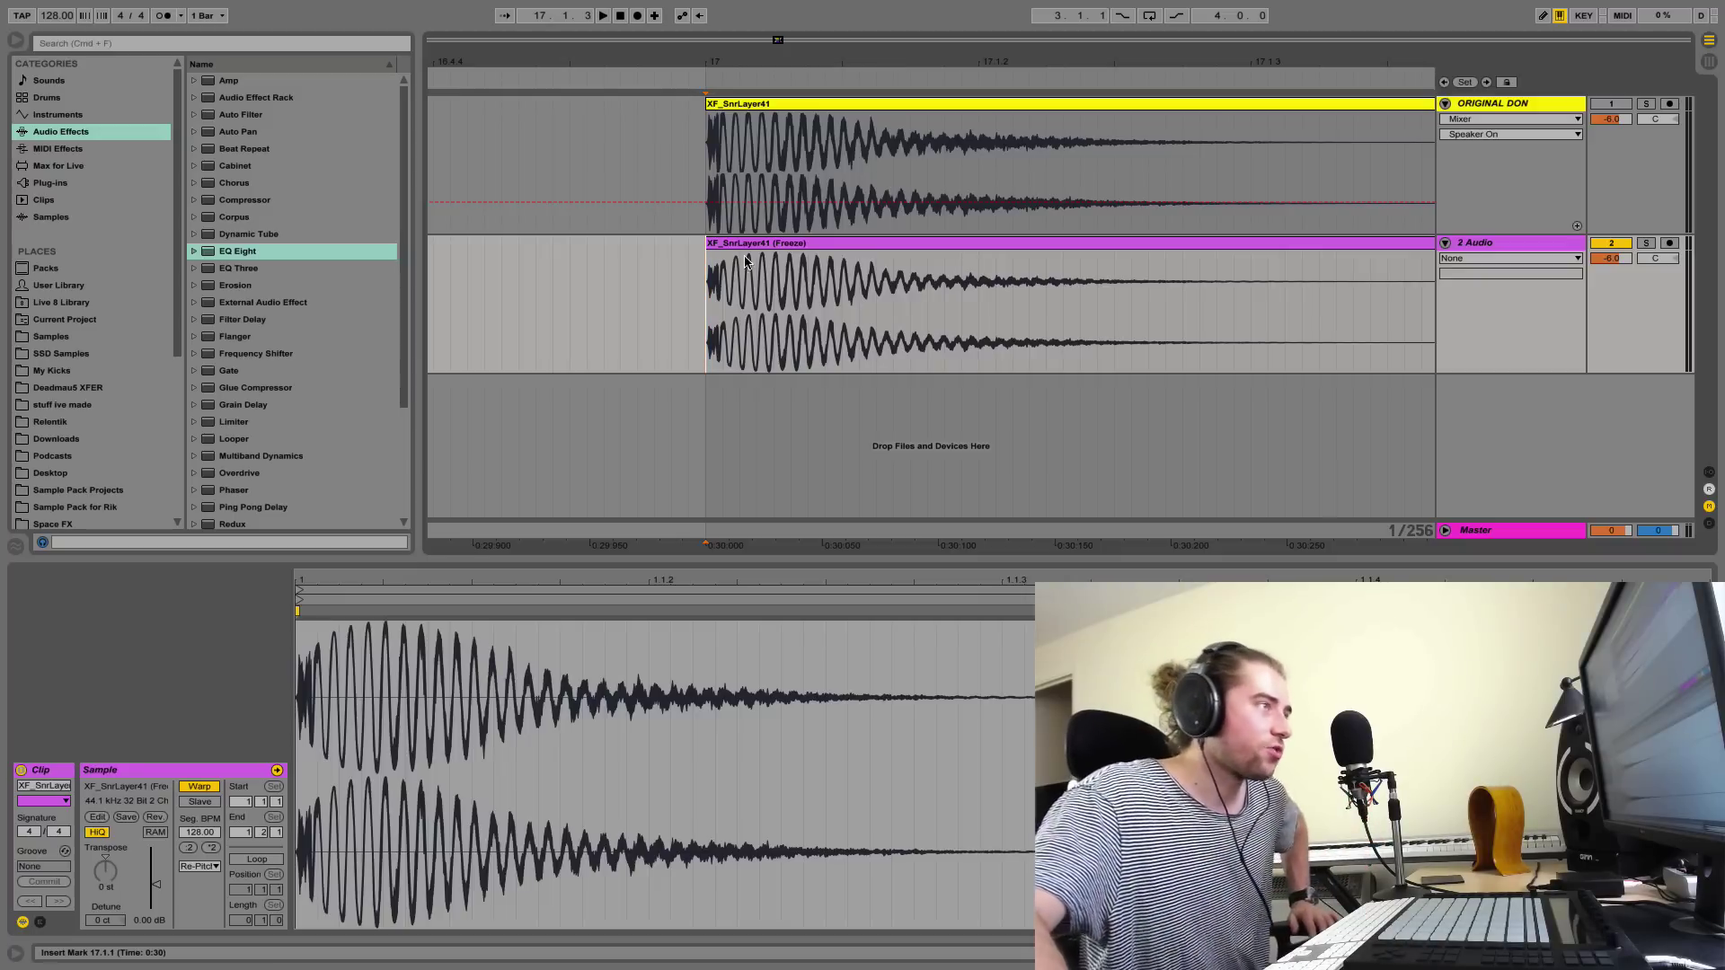
mouse_move(783, 56)
mouse_down()
mouse_move(783, 98)
mouse_move(783, 71)
mouse_move(804, 65)
mouse_up()
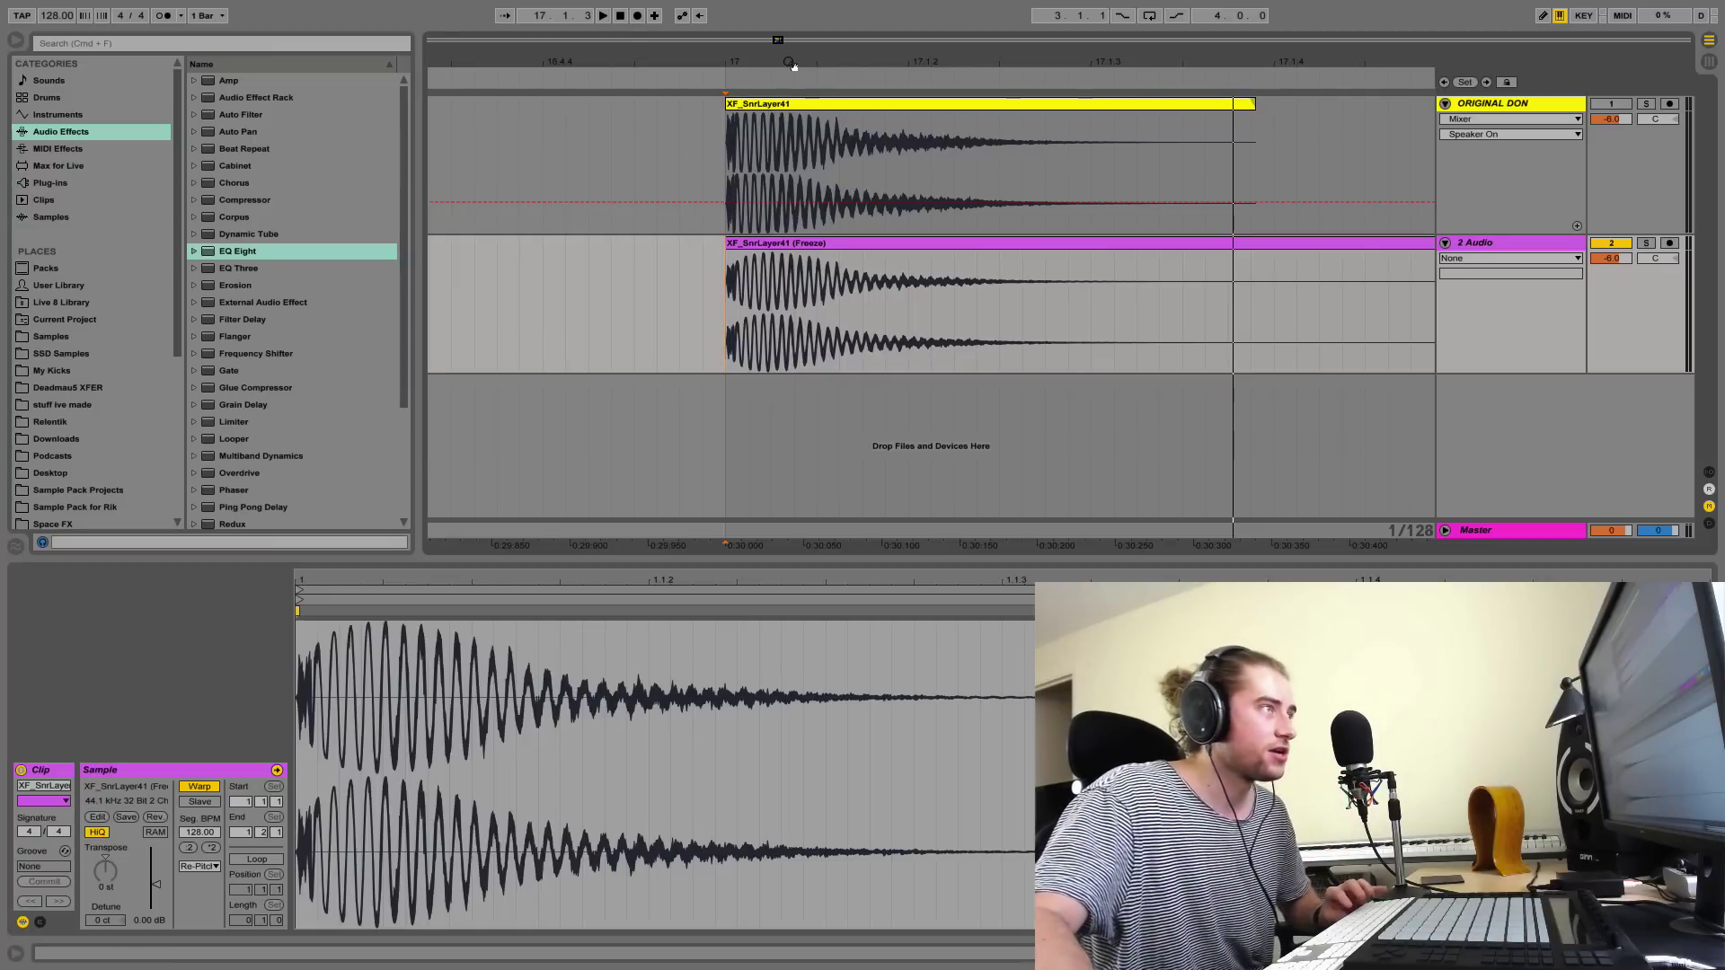
drag(794, 64, 789, 117)
- Hide the clip details panel and name the 2 Audio track SNARE BOOSTED
key(super+alt+l)
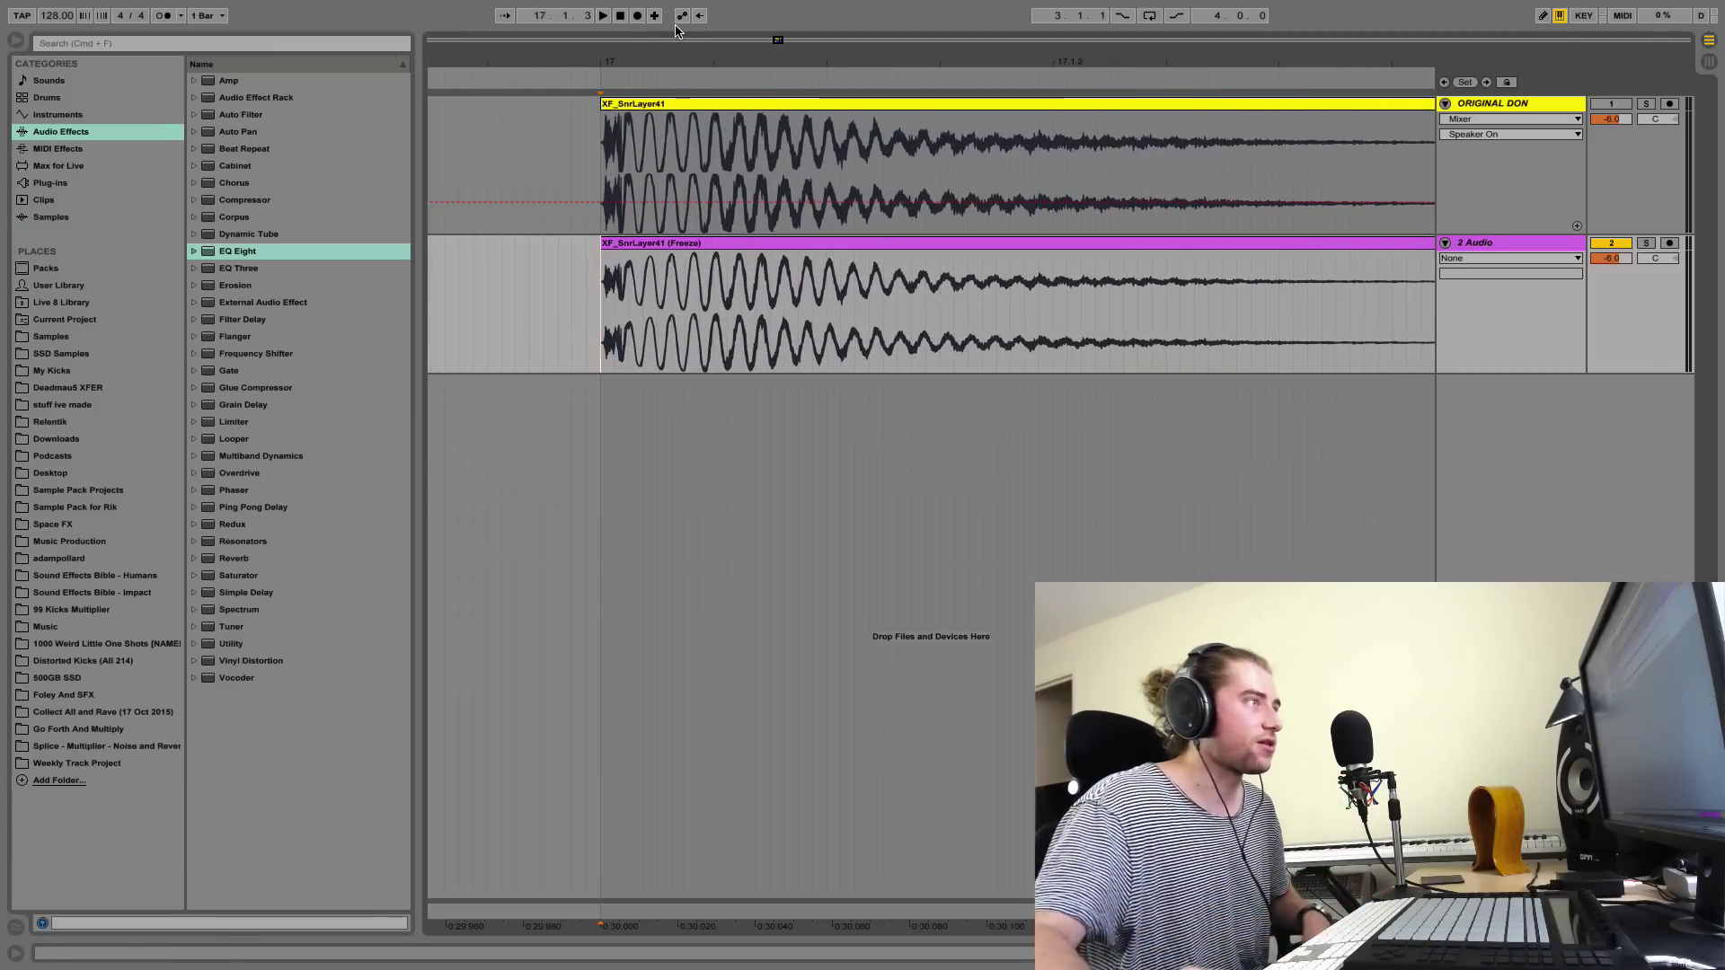
drag(693, 65, 605, 66)
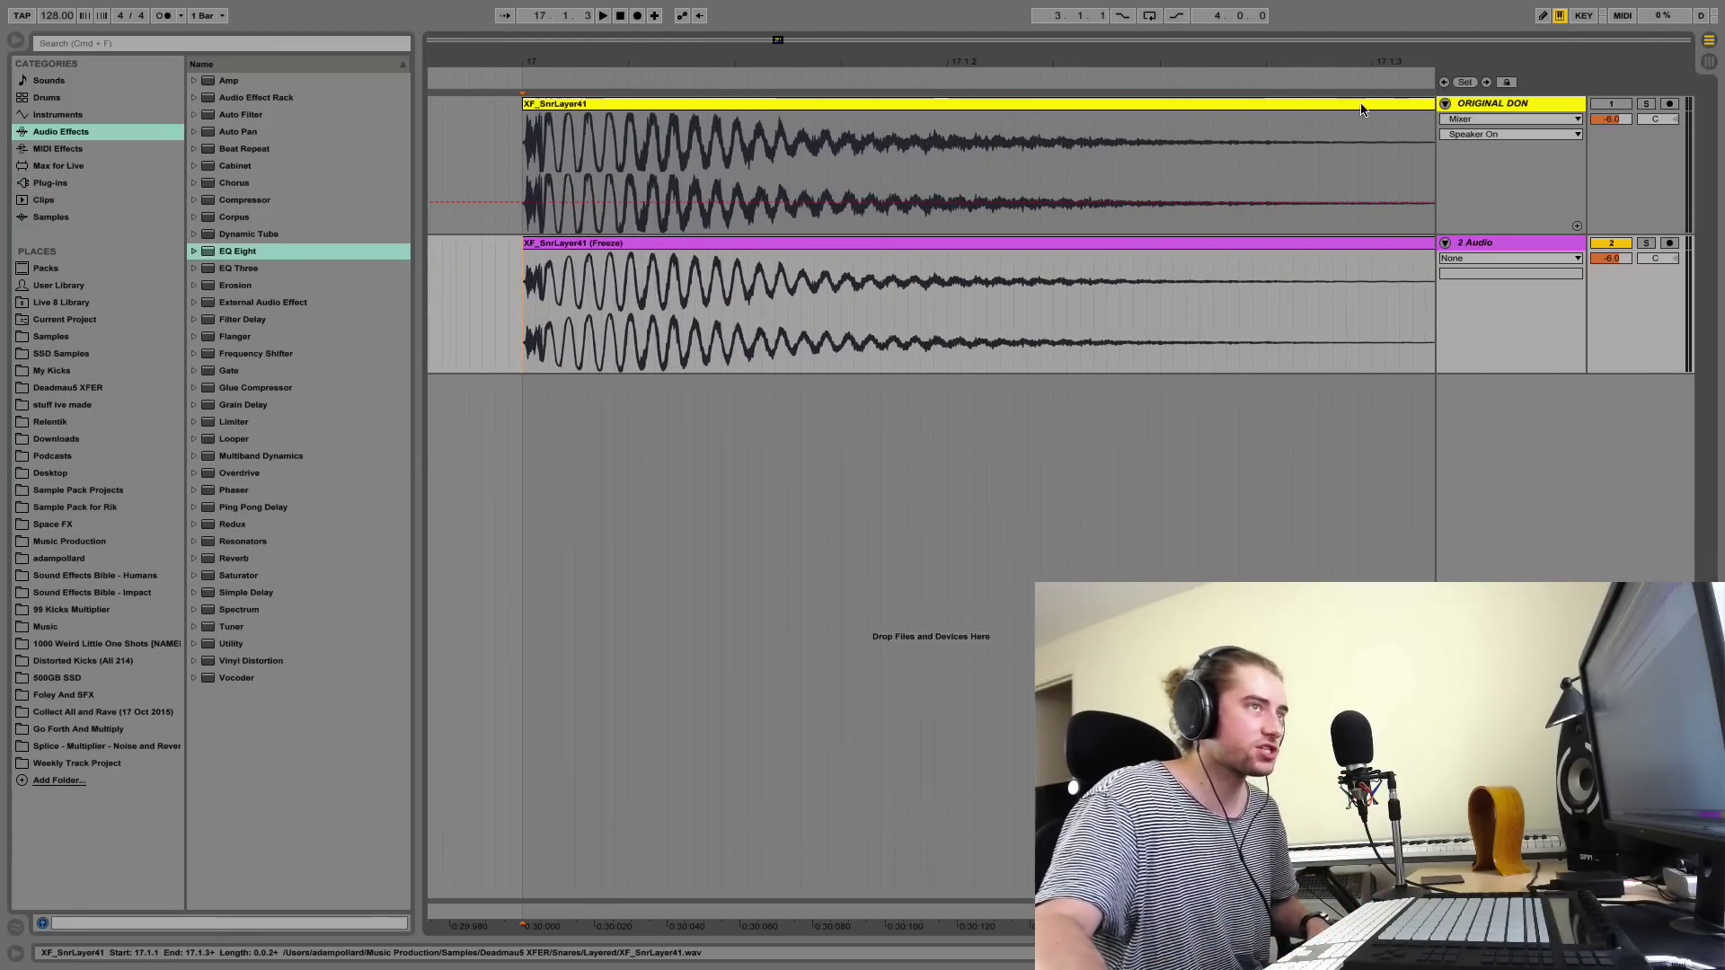
click(1518, 243)
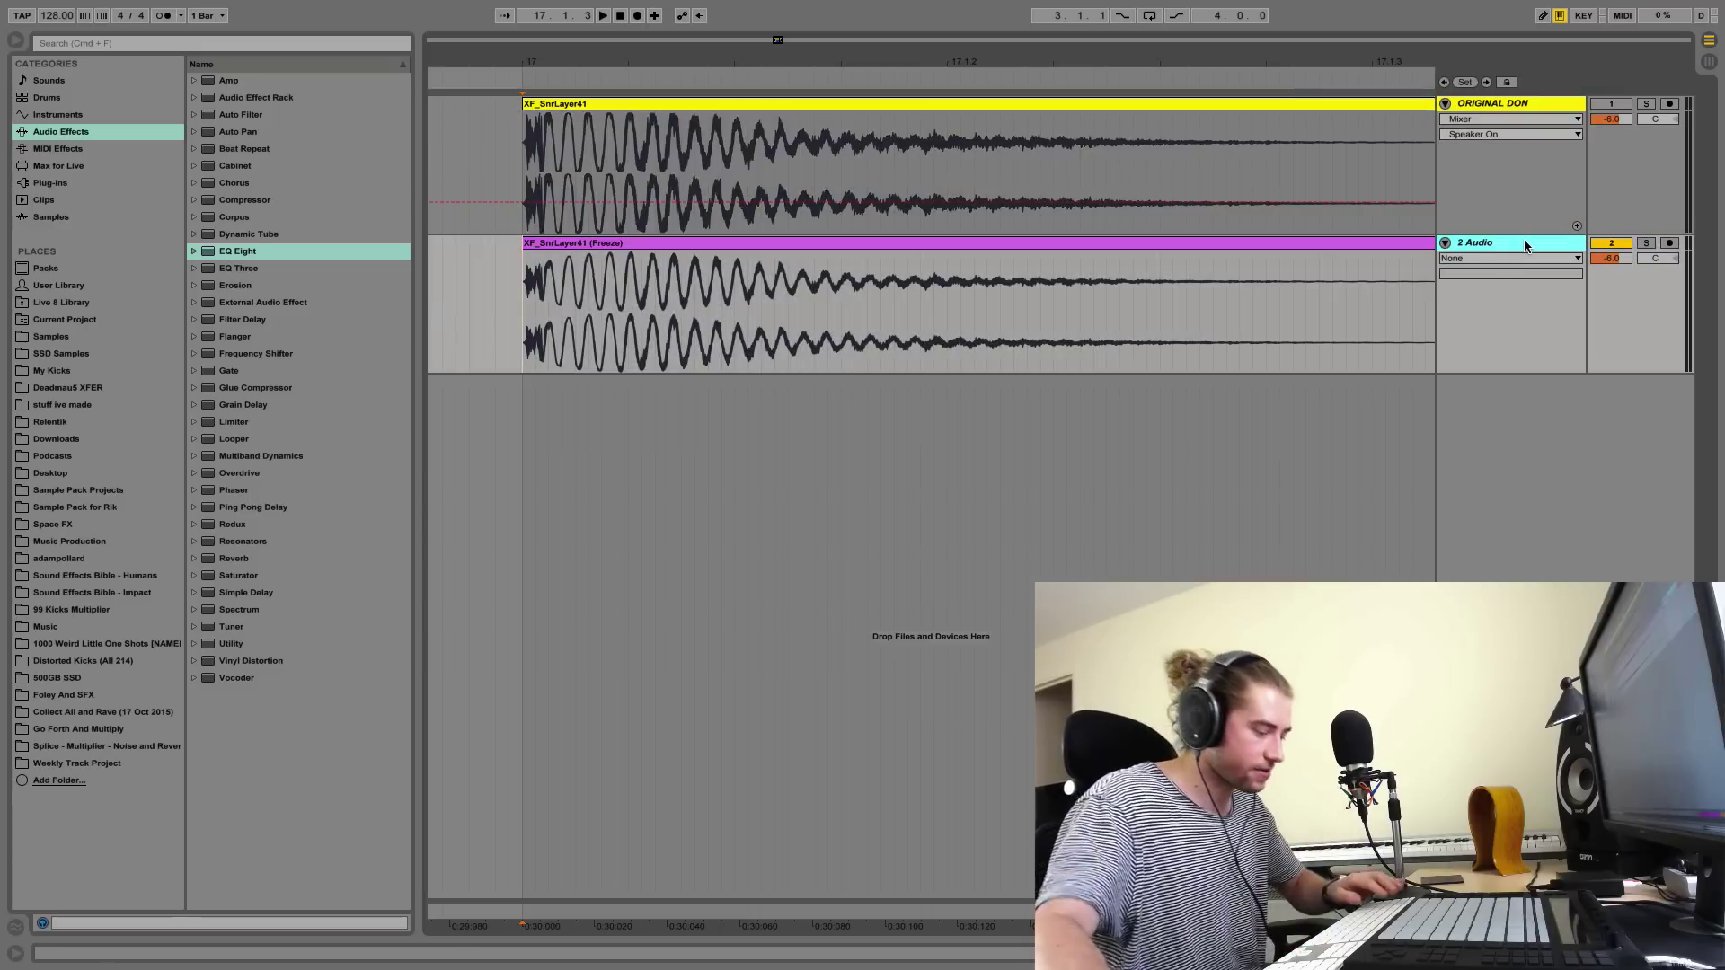
key(super+r)
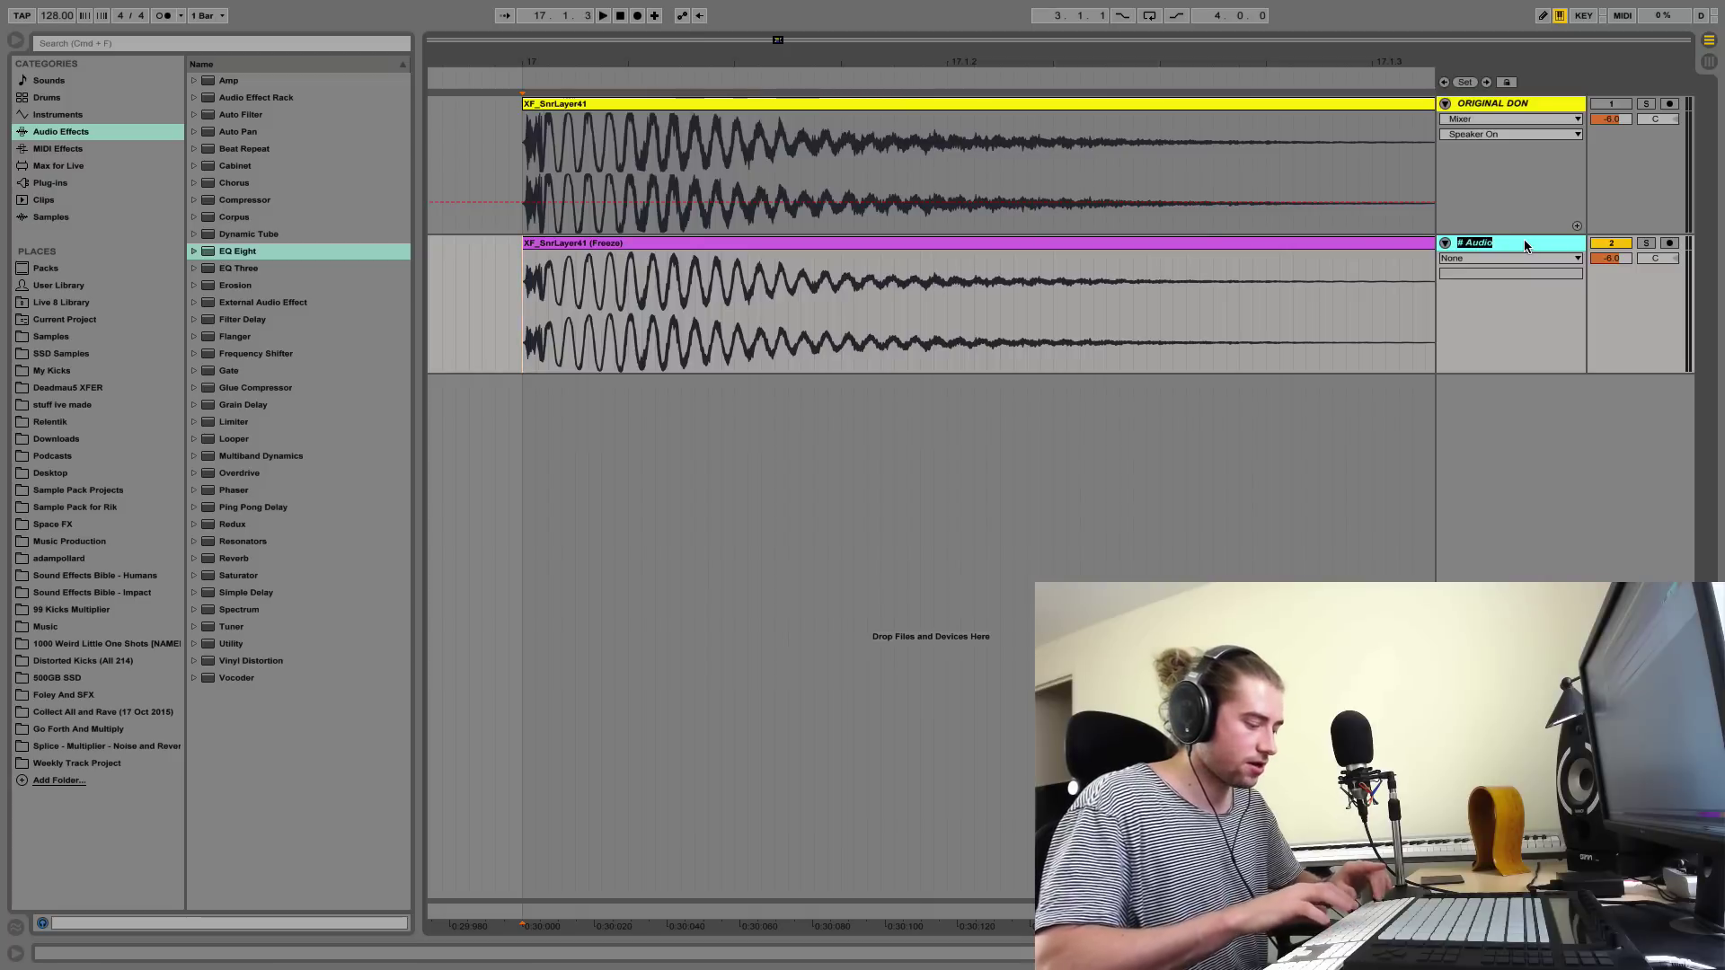
text(SNARE BOOSTED)
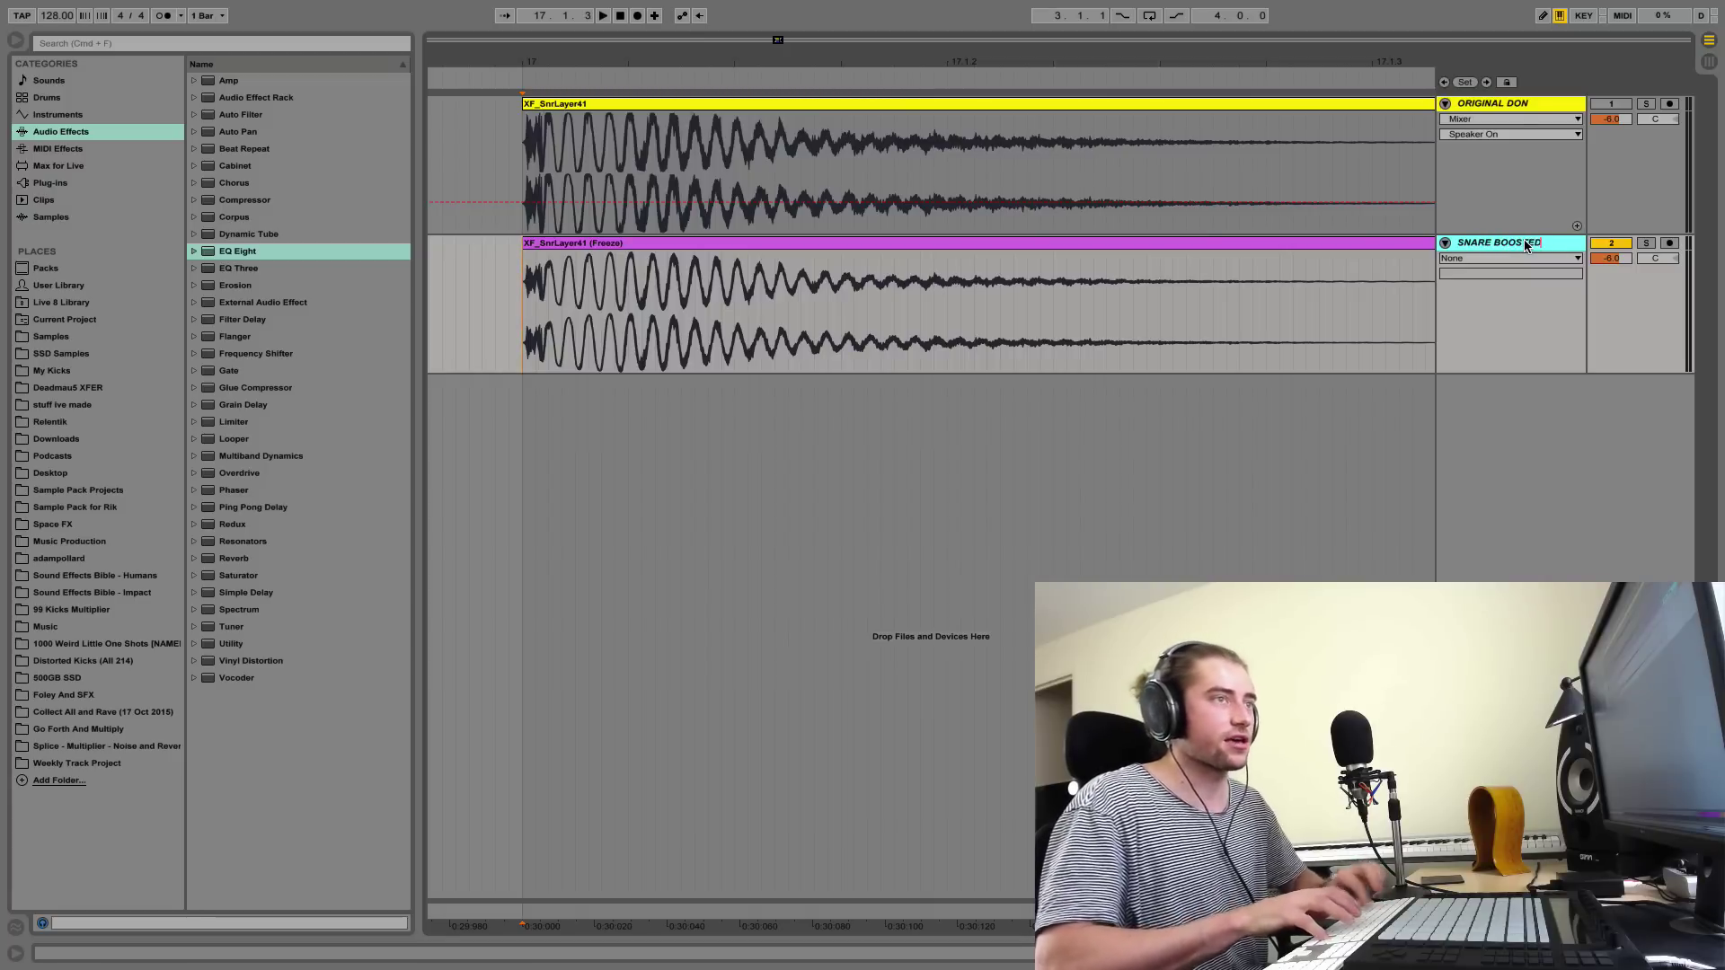
key(Return)
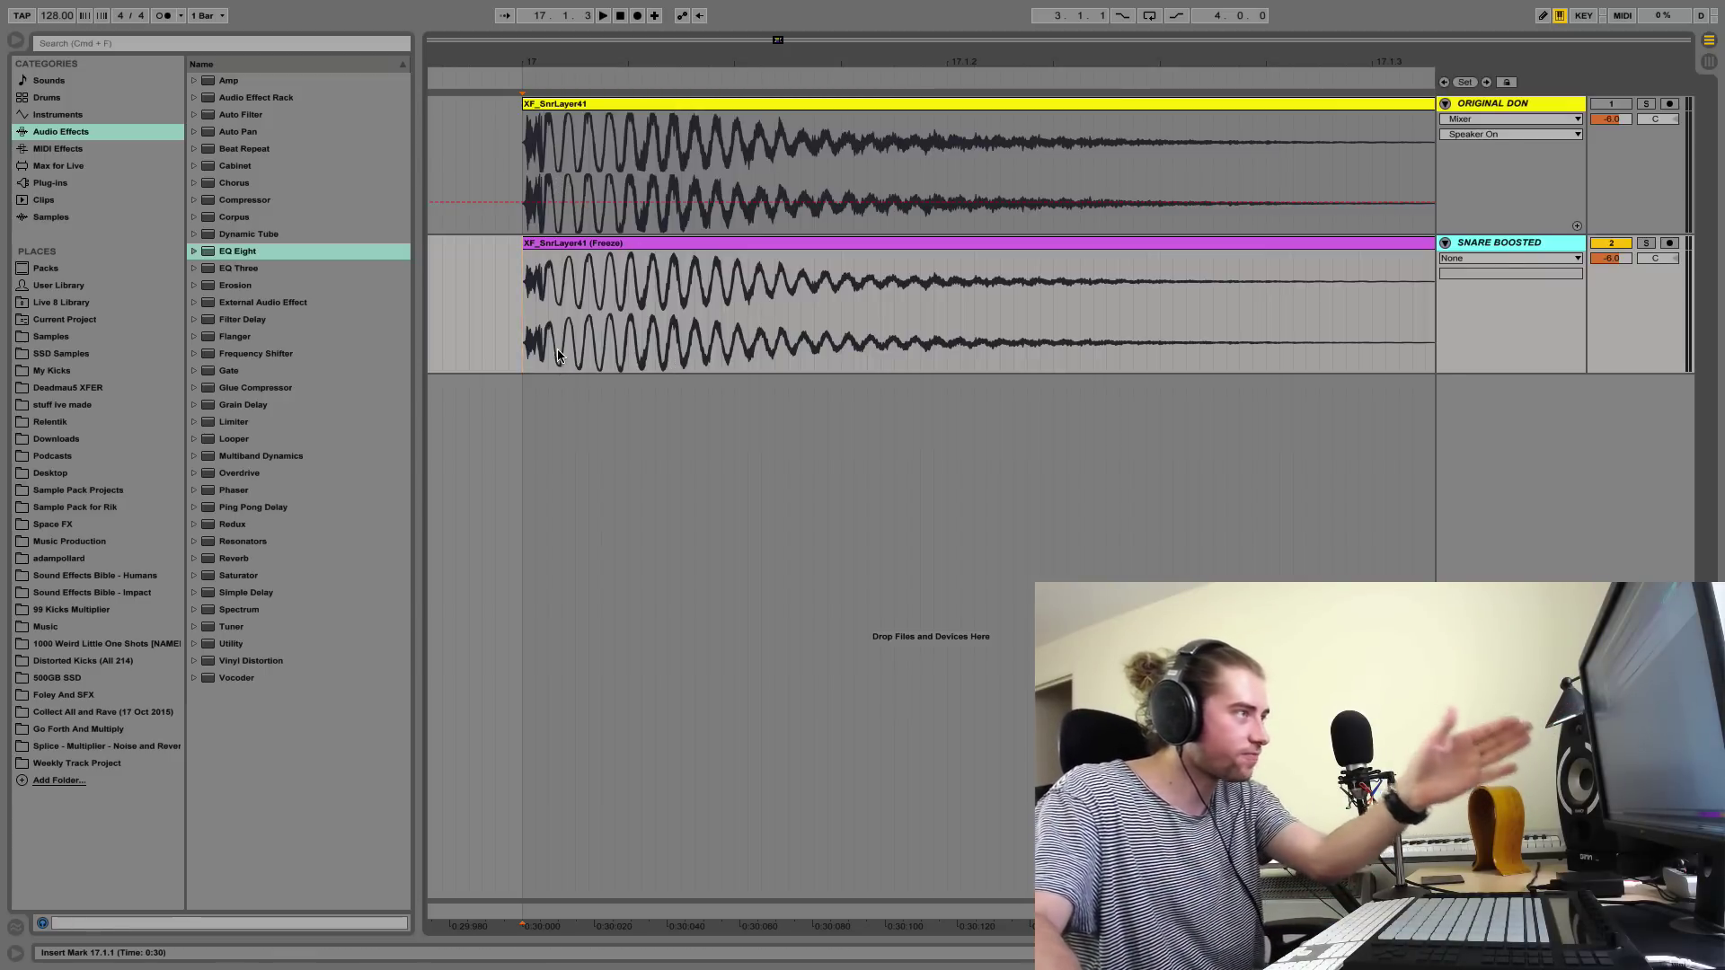
- Zoom into the opening of both waveforms and time-select the original snare's first cycles
drag(548, 348, 936, 347)
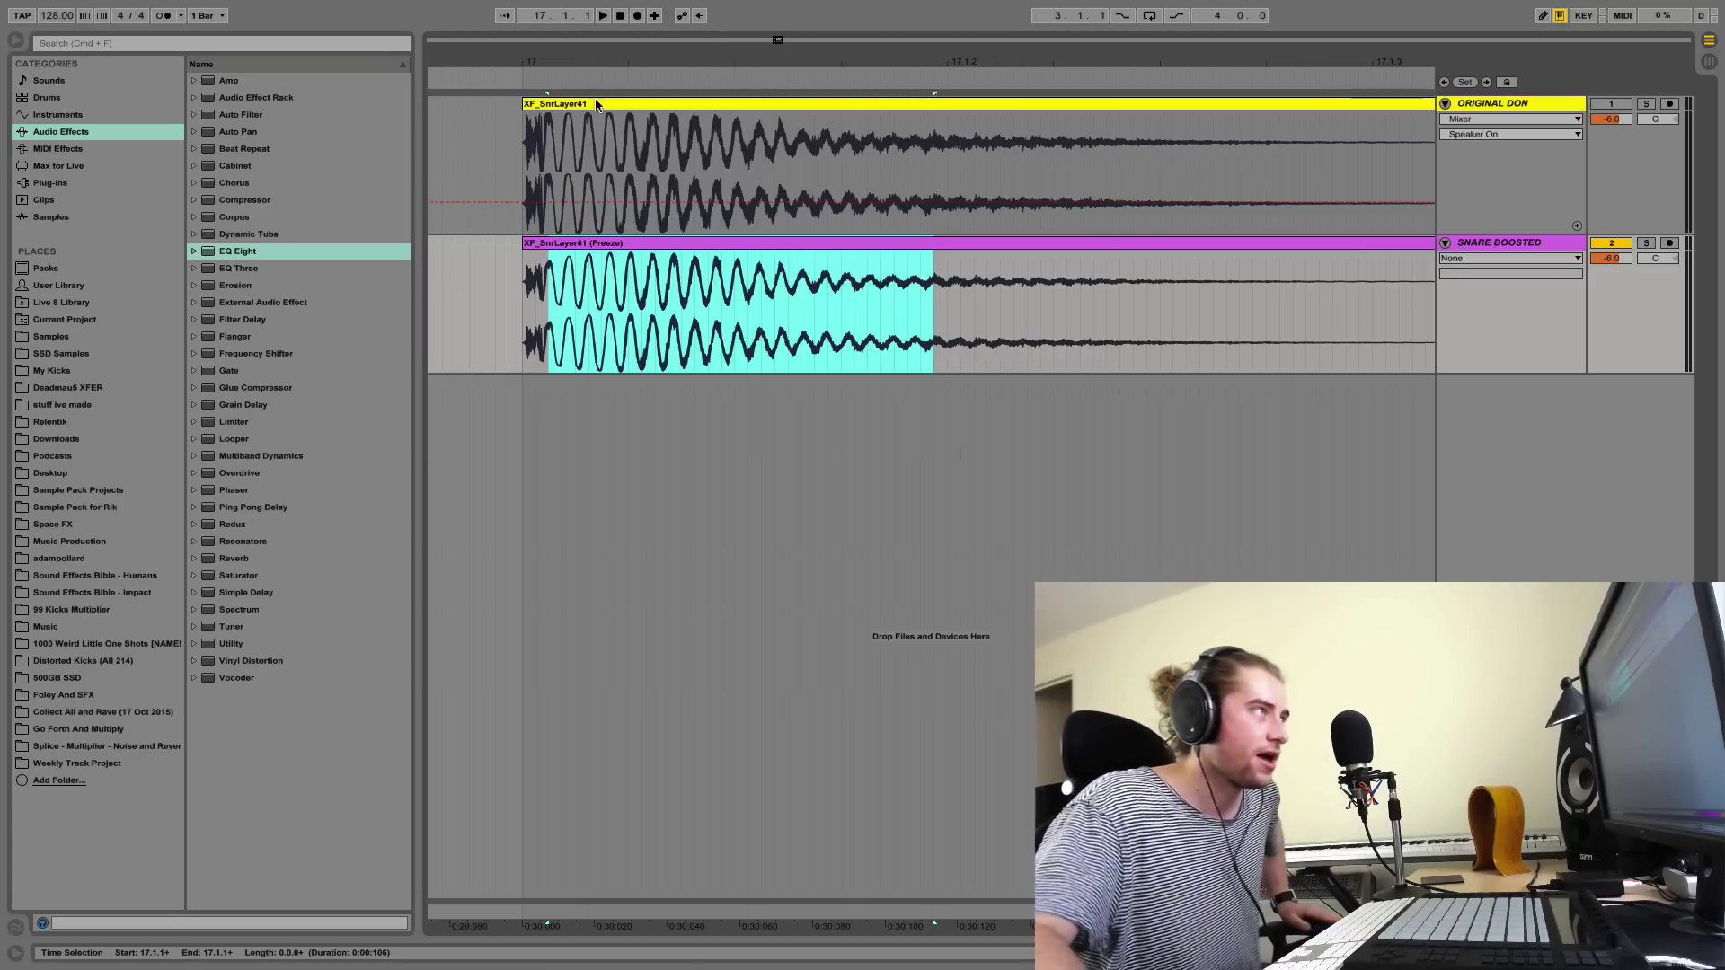
drag(605, 66, 552, 307)
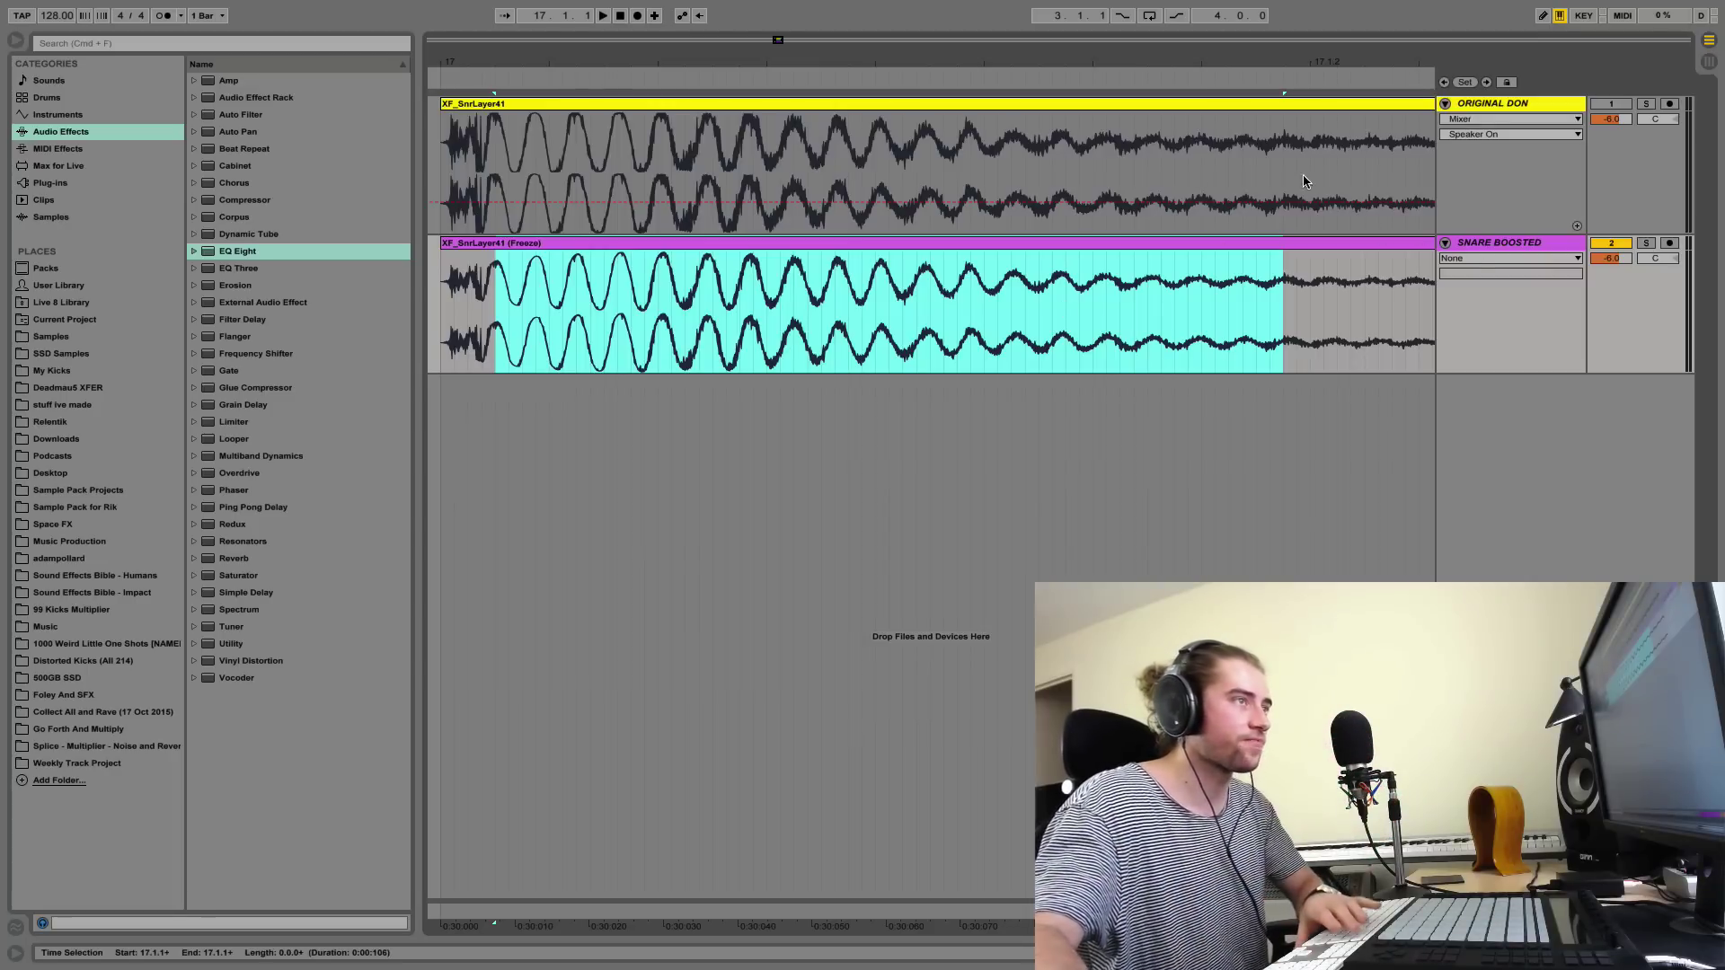
scroll(656, 192, down, 3)
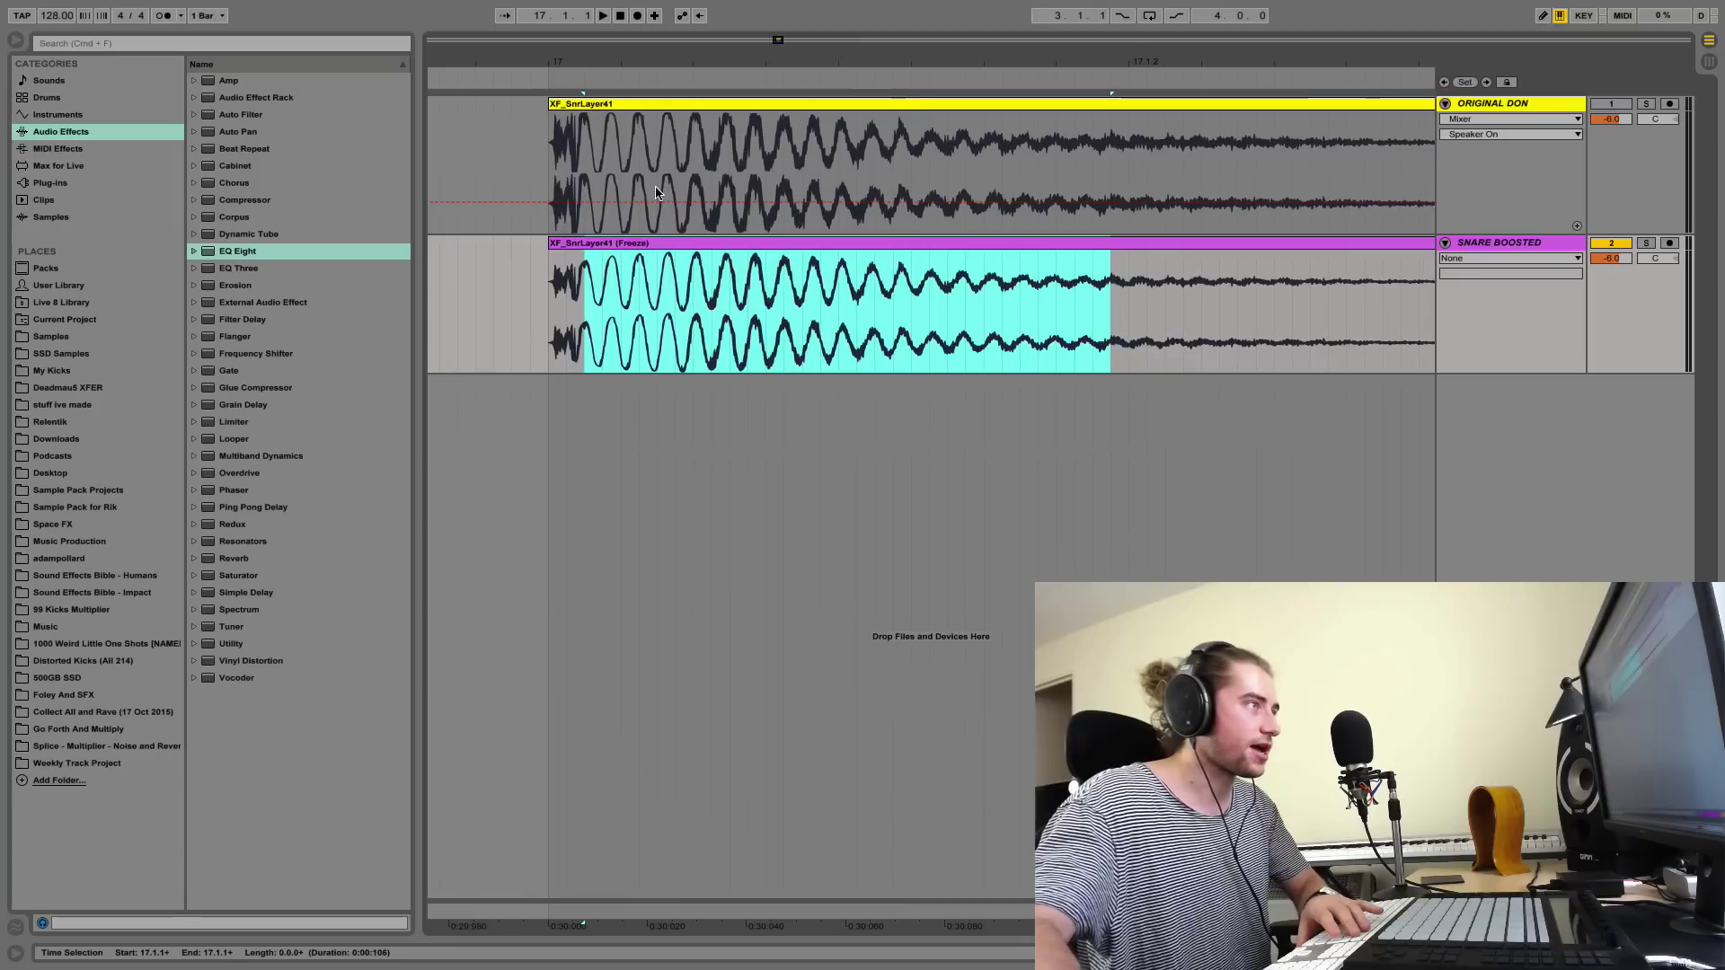
drag(568, 193, 791, 195)
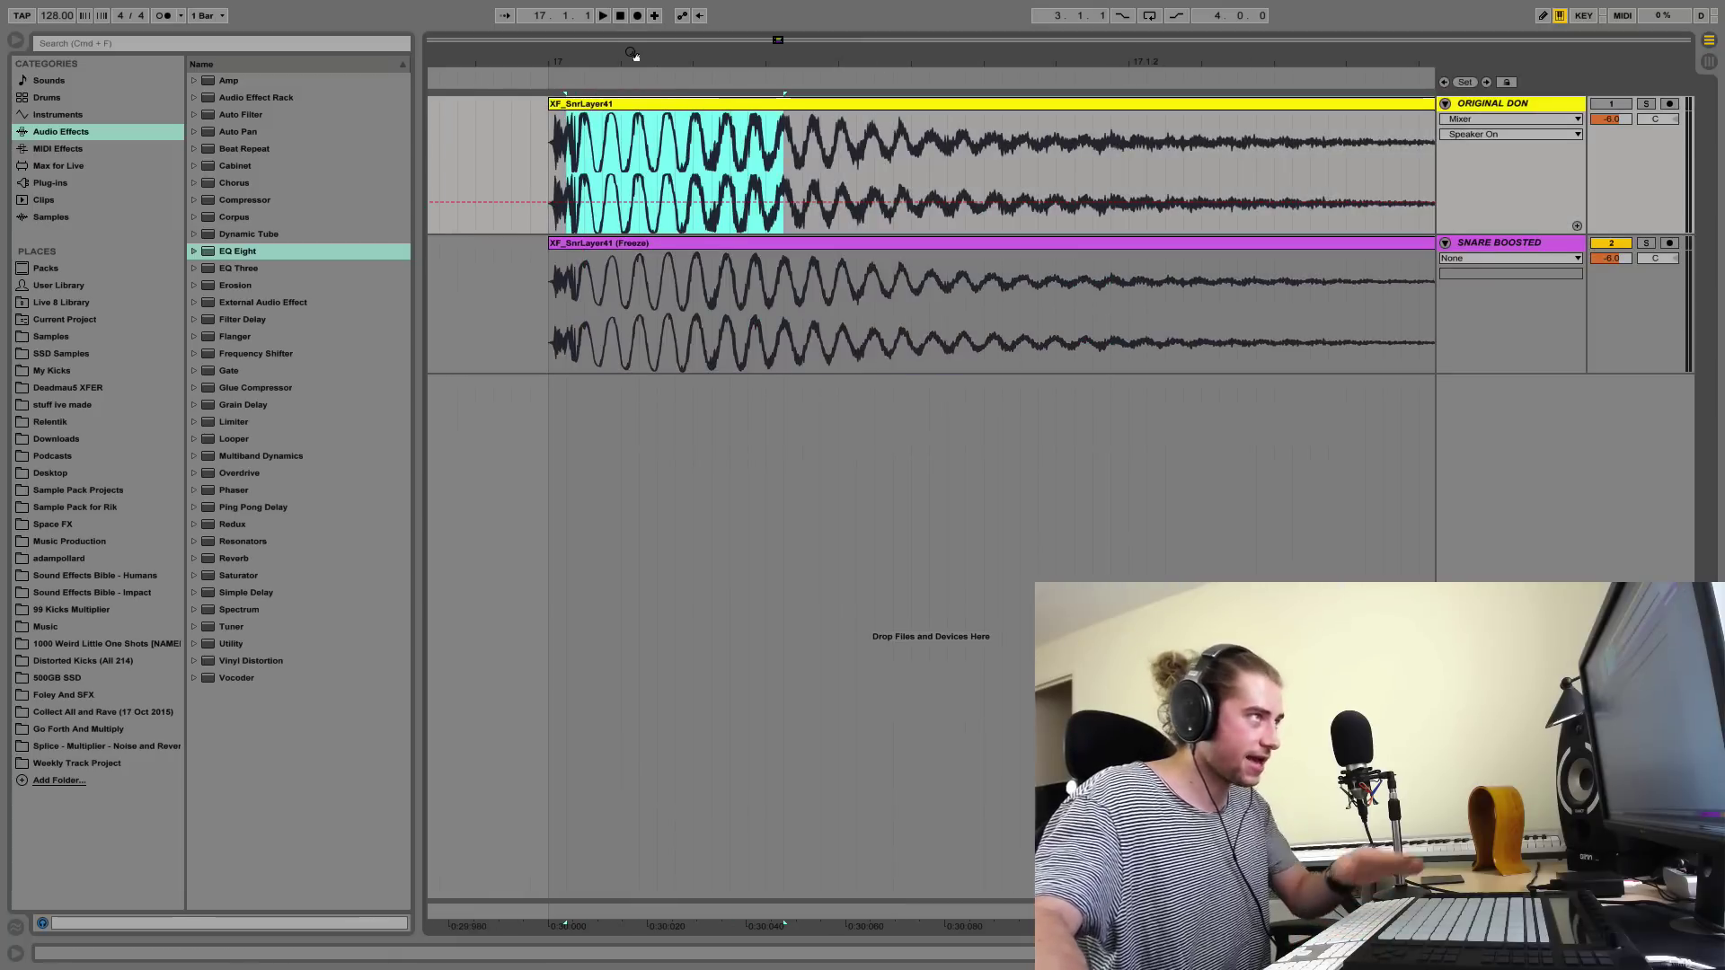
- Zoom closely into the selected first cycles of the ORIGINAL DON snare
drag(634, 56, 521, 184)
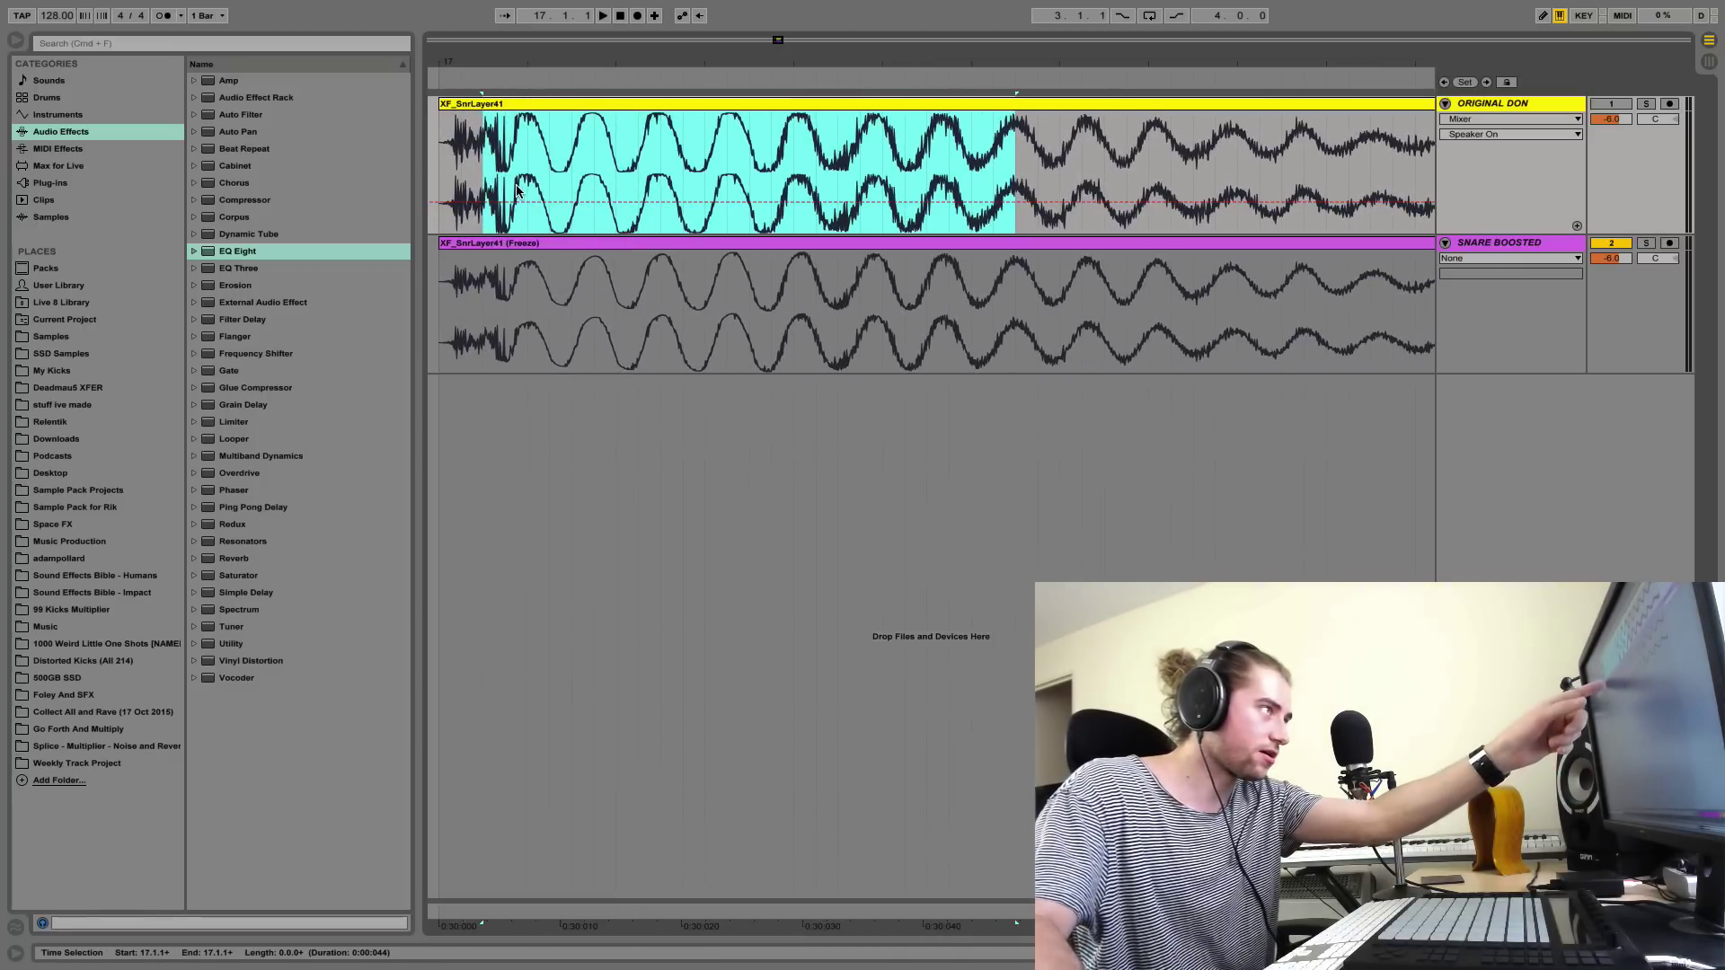